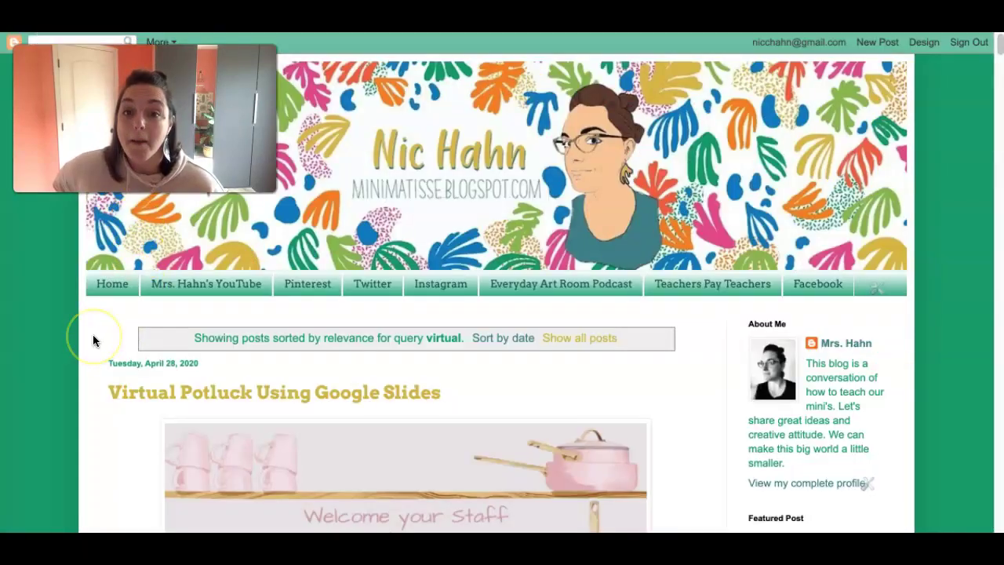
- Make a personal copy of the Virtual Potluck Template linked in the blog post
scroll(94, 345, "down", 15)
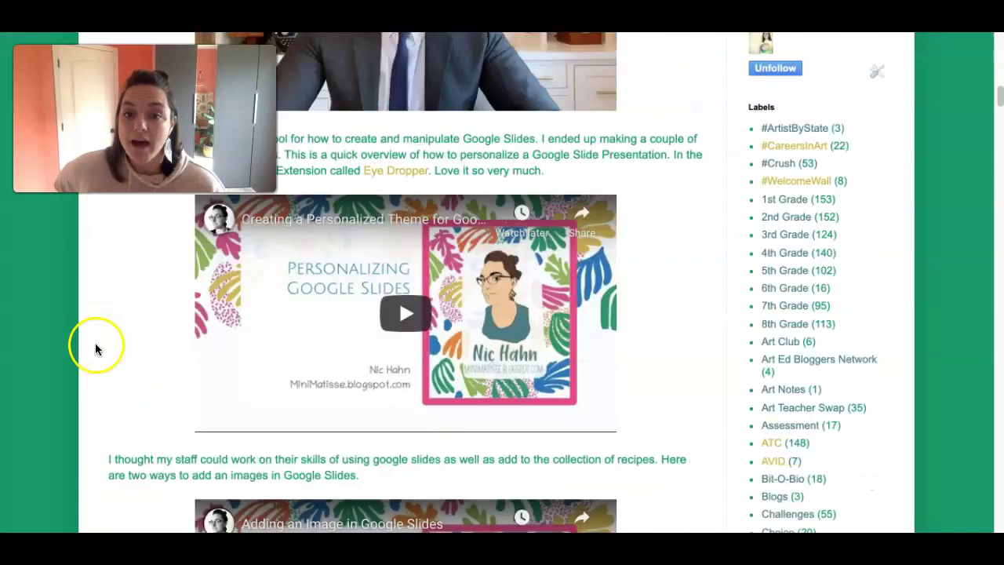
scroll(96, 350, "down", 5)
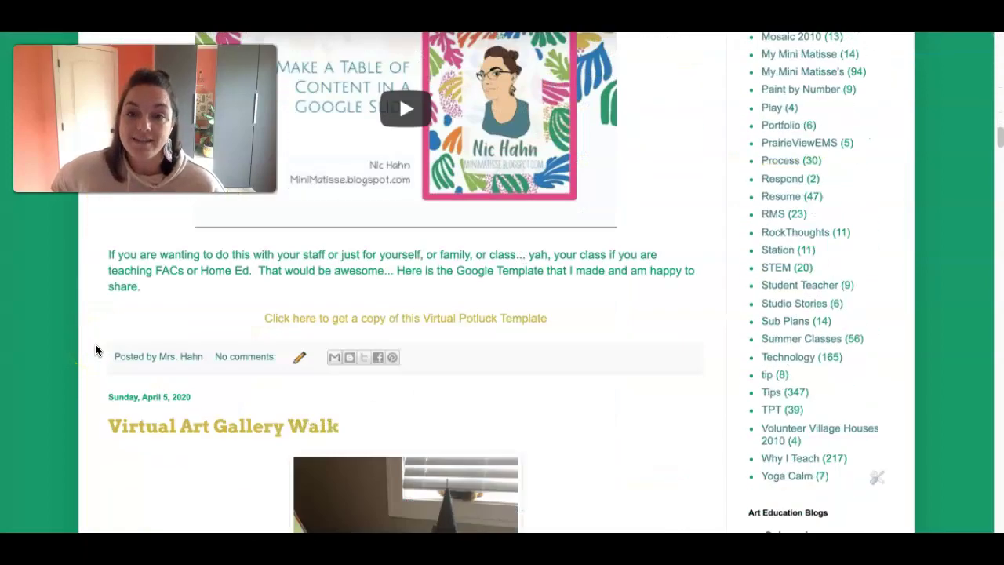
scroll(96, 351, "up", 2)
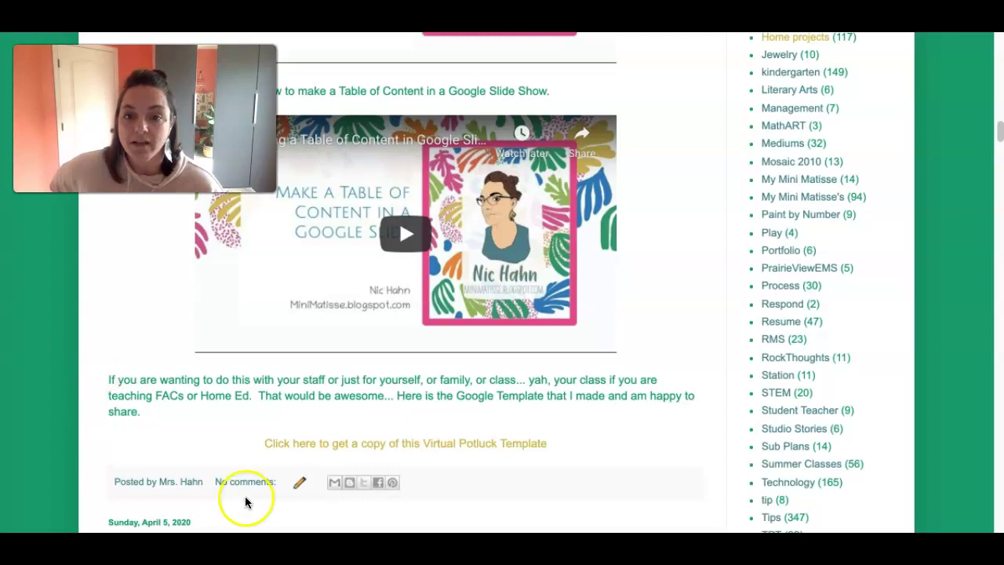
left_click(309, 445)
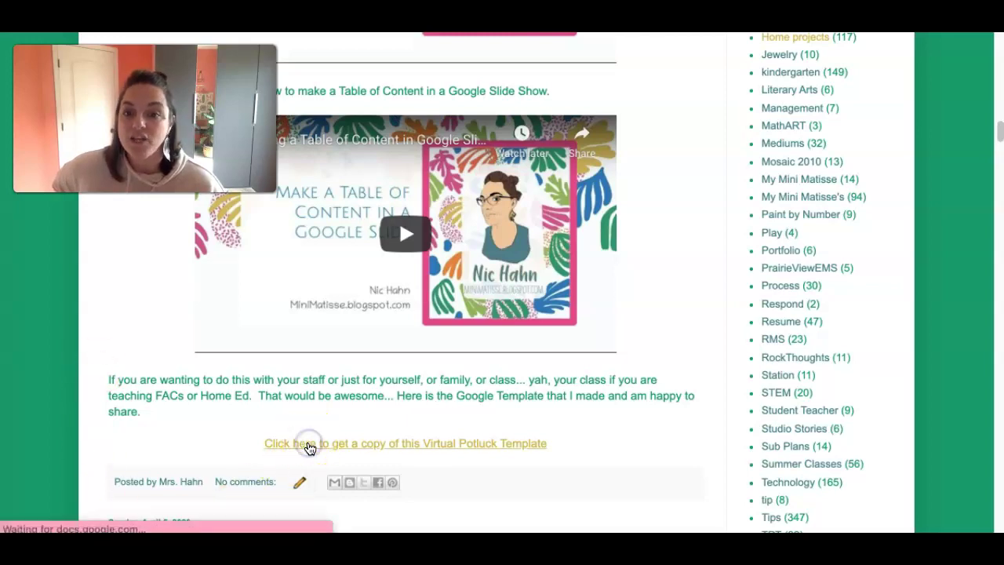
left_click(248, 326)
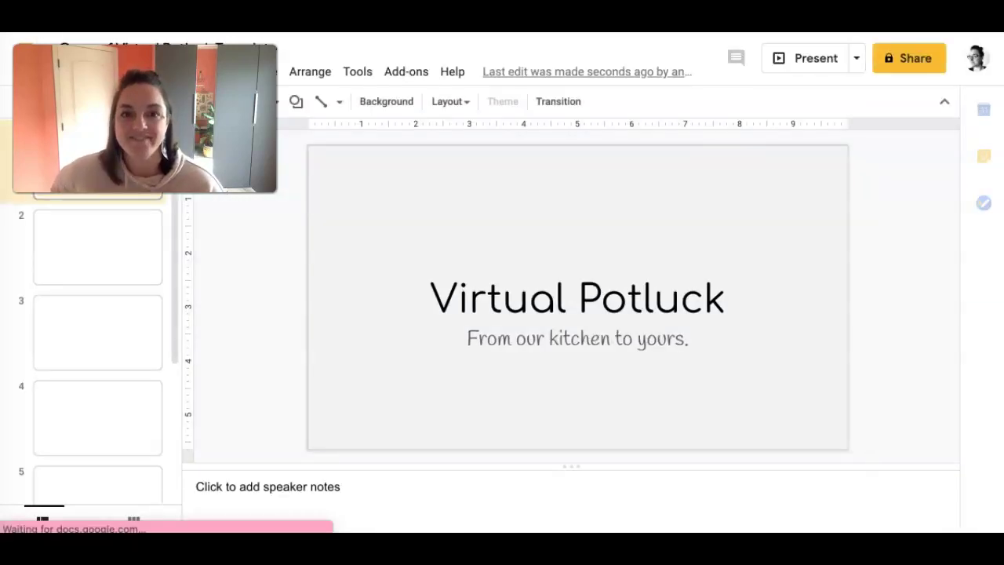
- Insert a blank slide 2 after the Virtual Potluck cover with Ctrl+M
key("ctrl+m")
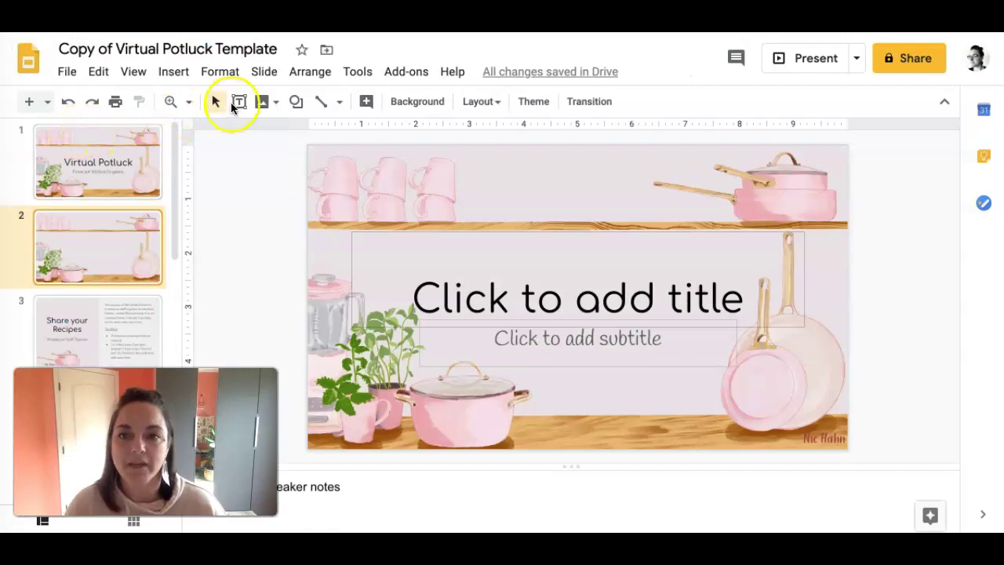
left_click(174, 71)
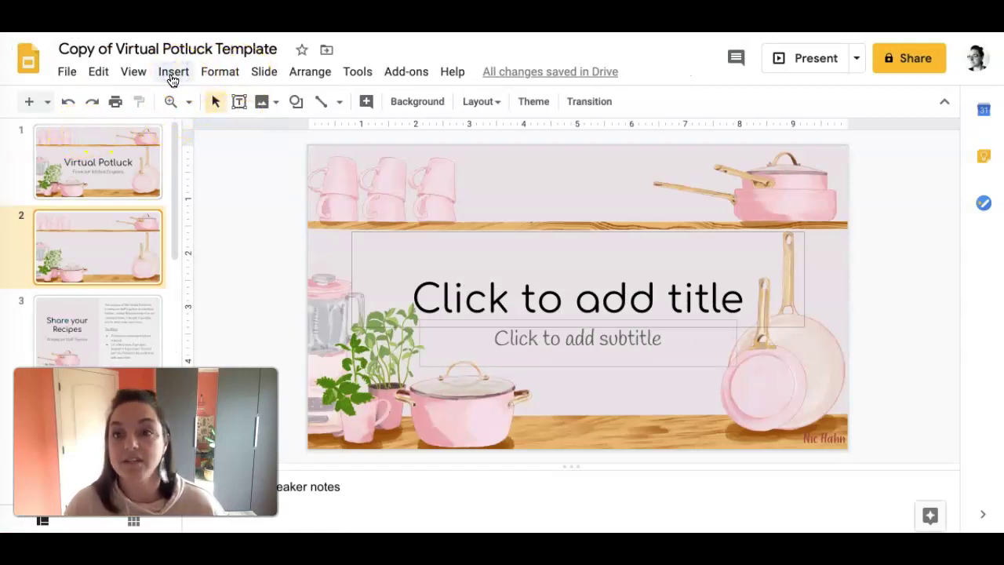
- Upload IMG_3439.JPG from the computer so the kitchen picture fills slide 2
left_click(173, 75)
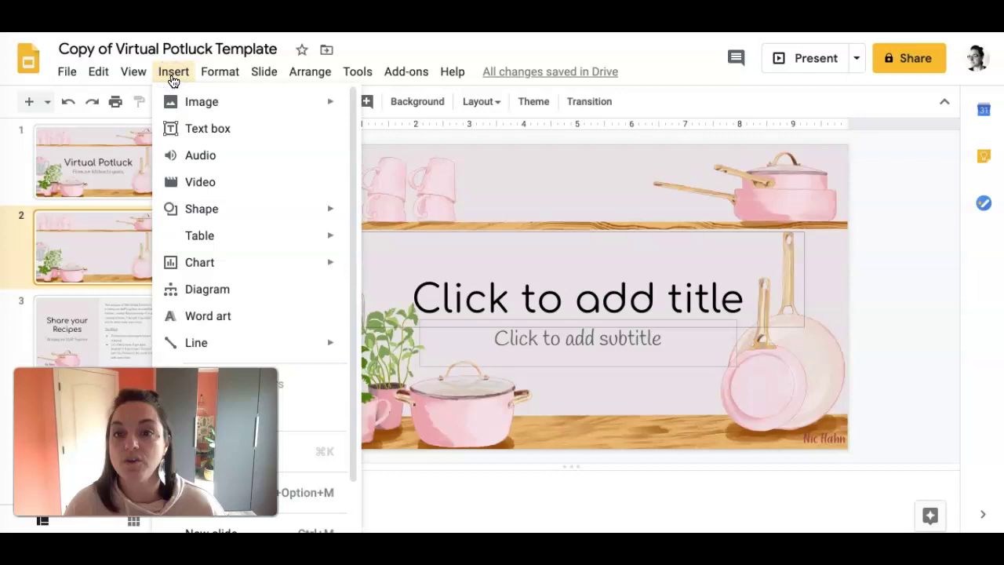
left_click(332, 112)
left_click(397, 109)
left_click(397, 111)
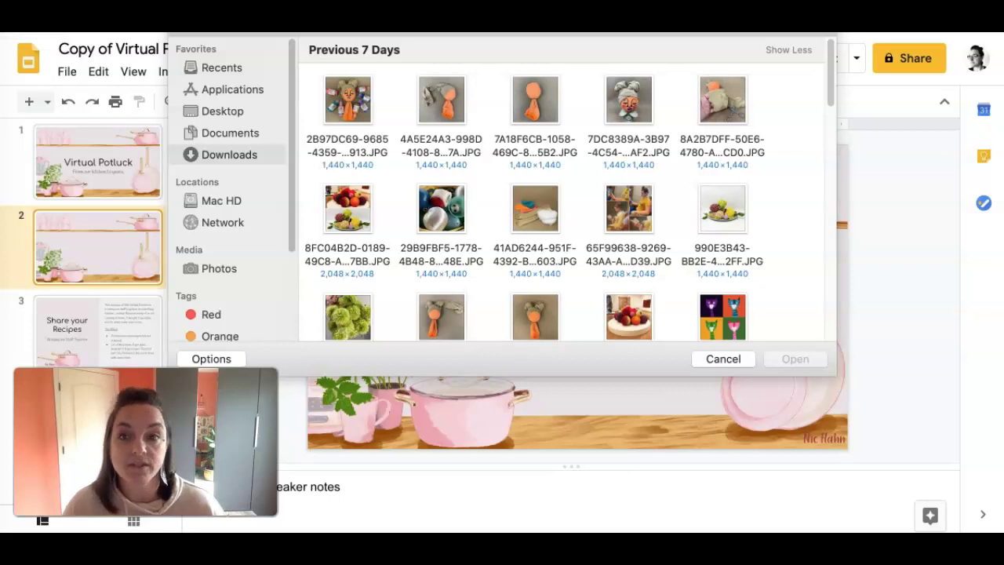
scroll(741, 157, "down", 5)
left_click(740, 156)
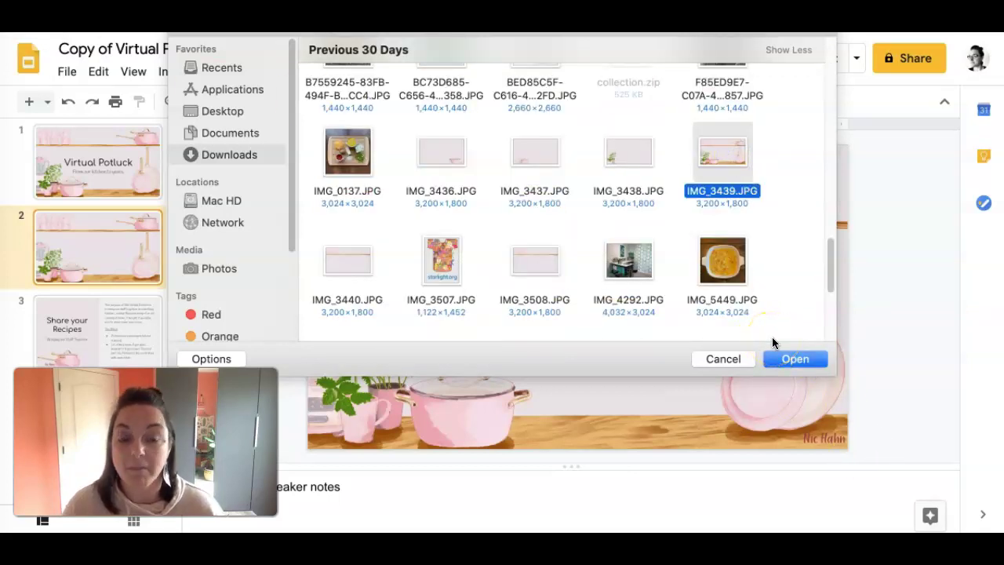
left_click(784, 358)
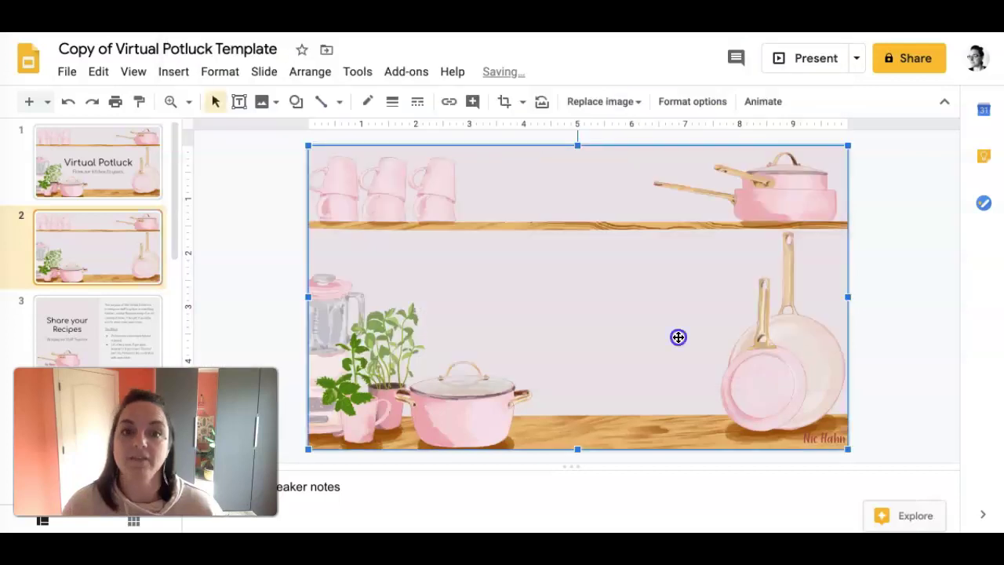
- Align the kitchen picture to fill the slide and give it a light-blue recolor
mouse_move(677, 336)
left_mouse_down()
mouse_move(452, 357)
mouse_move(677, 309)
mouse_move(688, 332)
mouse_move(665, 338)
mouse_move(677, 335)
left_mouse_up()
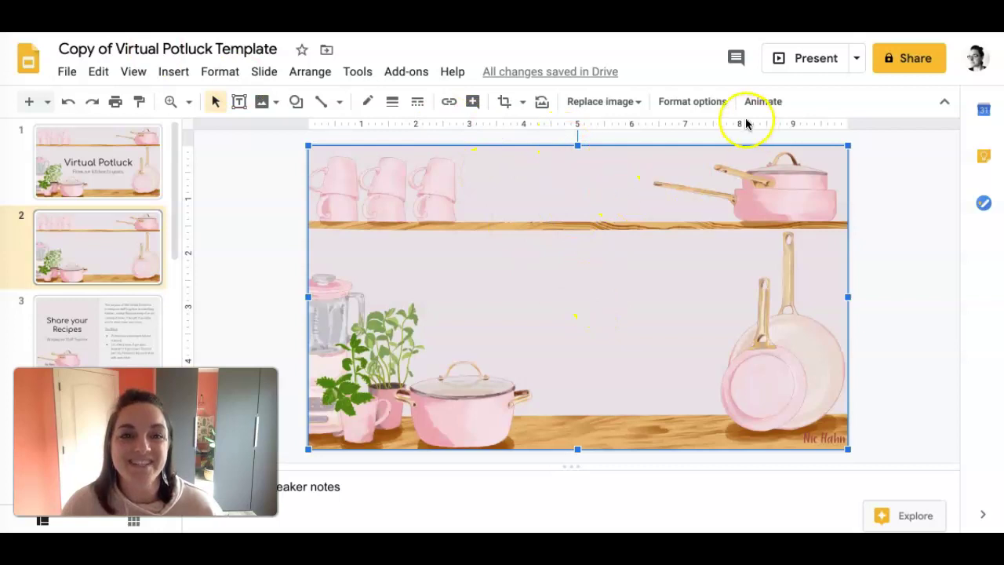
left_click(706, 103)
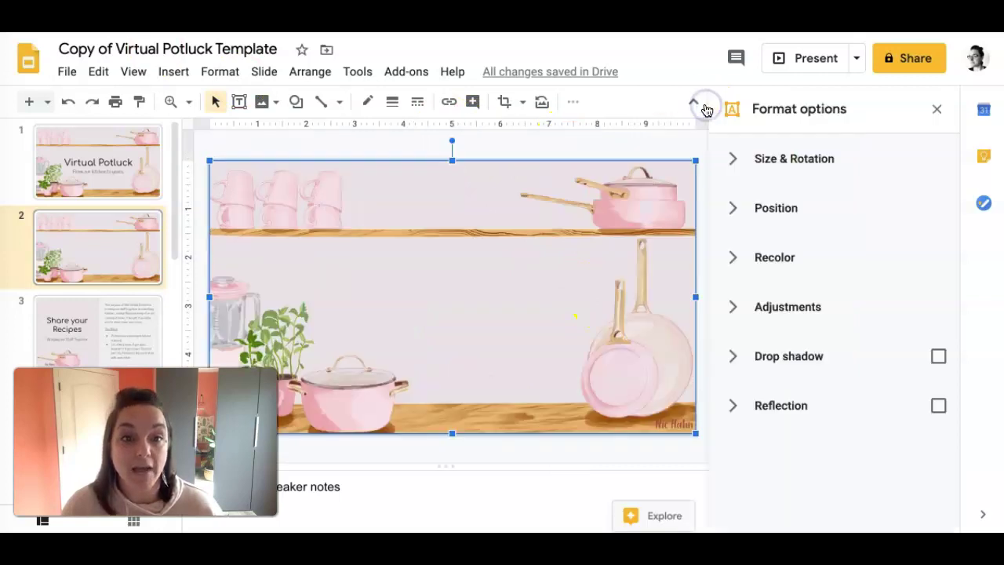
left_click(768, 260)
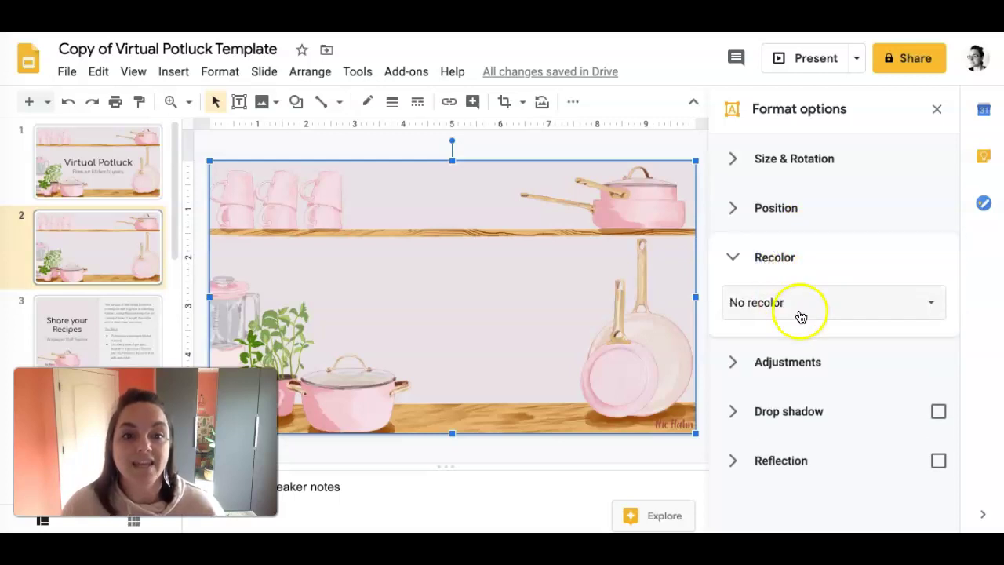
left_click(939, 302)
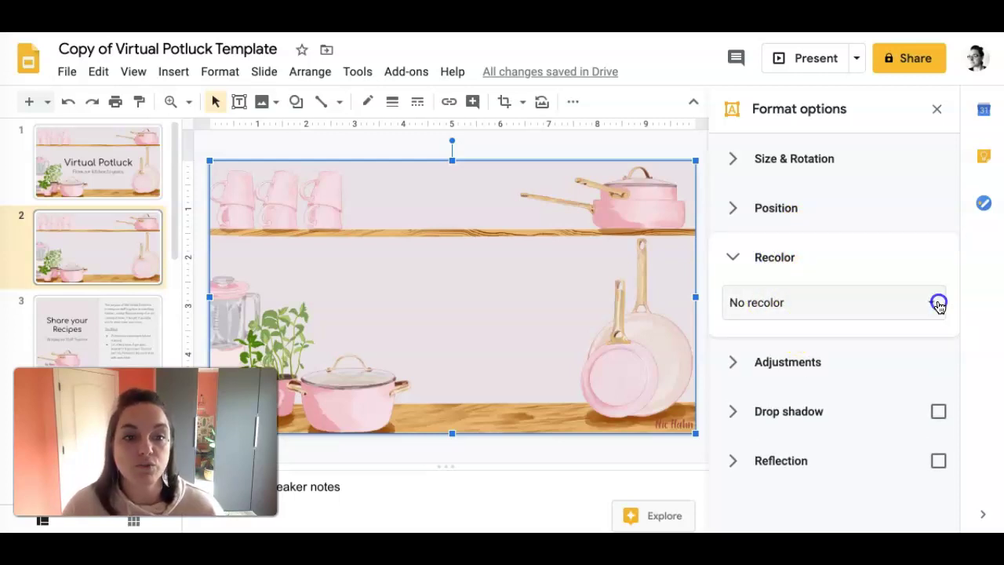
scroll(889, 400, "down", 2)
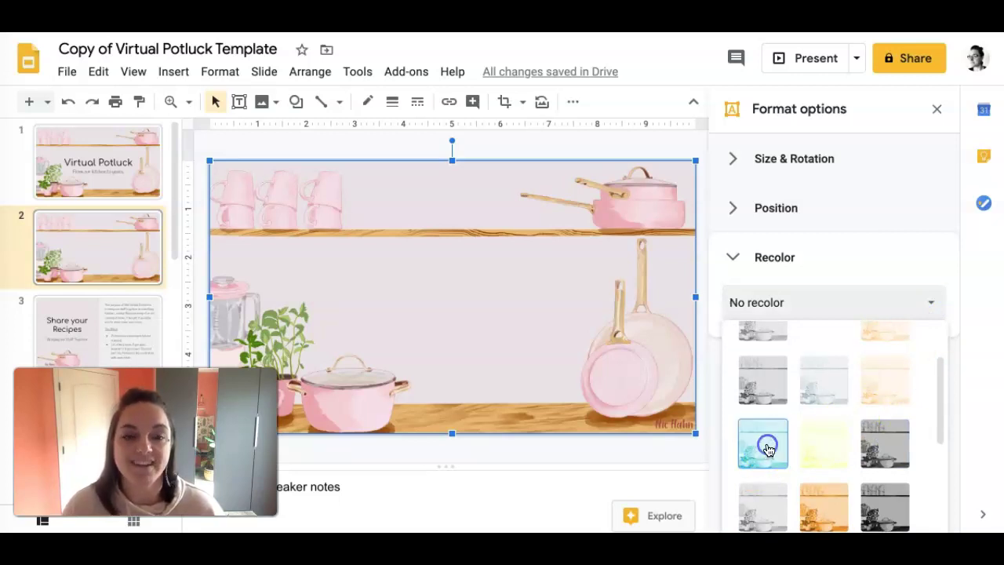
left_click(768, 448)
- Compare the Dark 4 and Light 8 recolors, then settle on Light 7
left_click(785, 312)
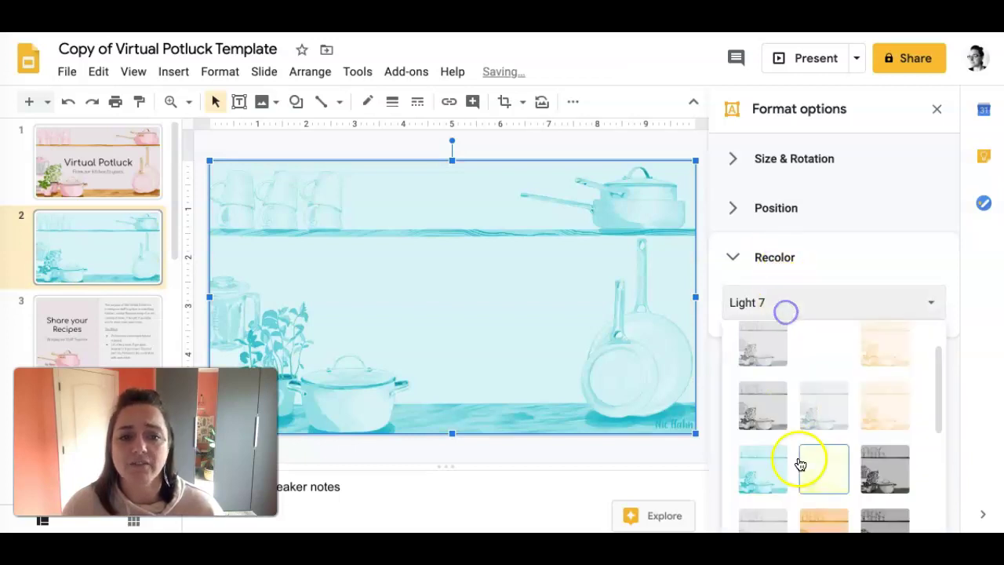
scroll(800, 464, "down", 2)
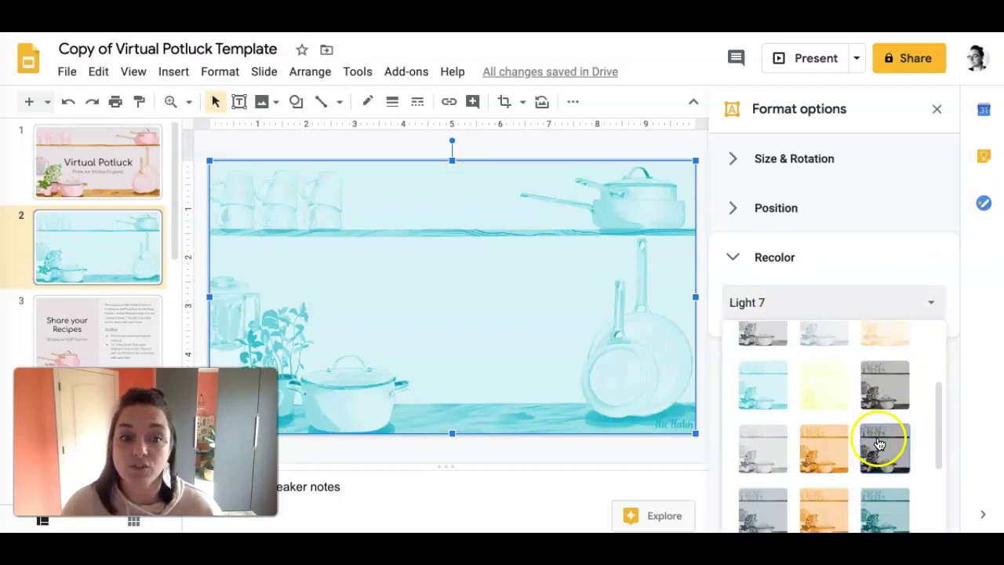
left_click(878, 444)
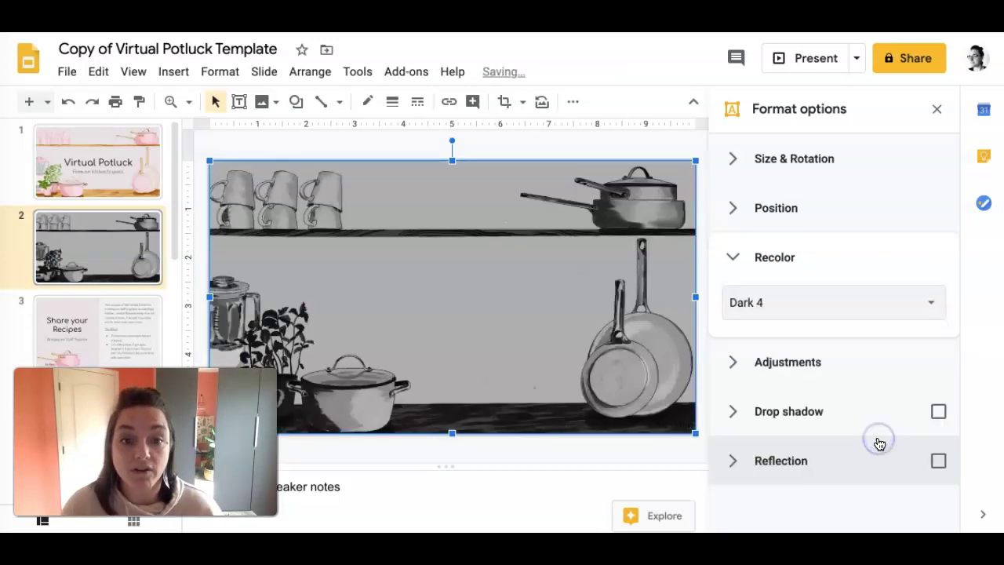
left_click(755, 309)
left_click(829, 479)
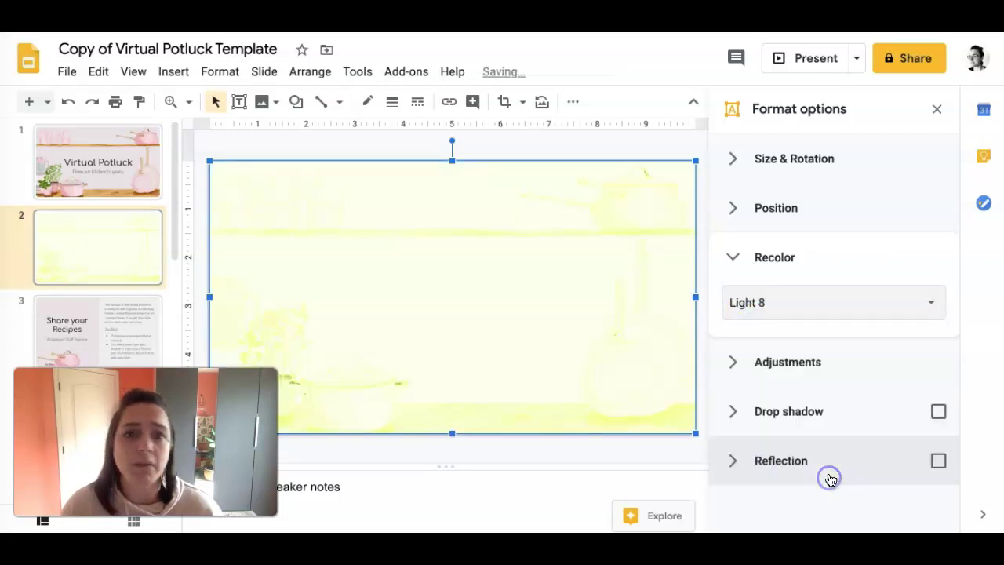
left_click(741, 304)
scroll(797, 481, "down", 4)
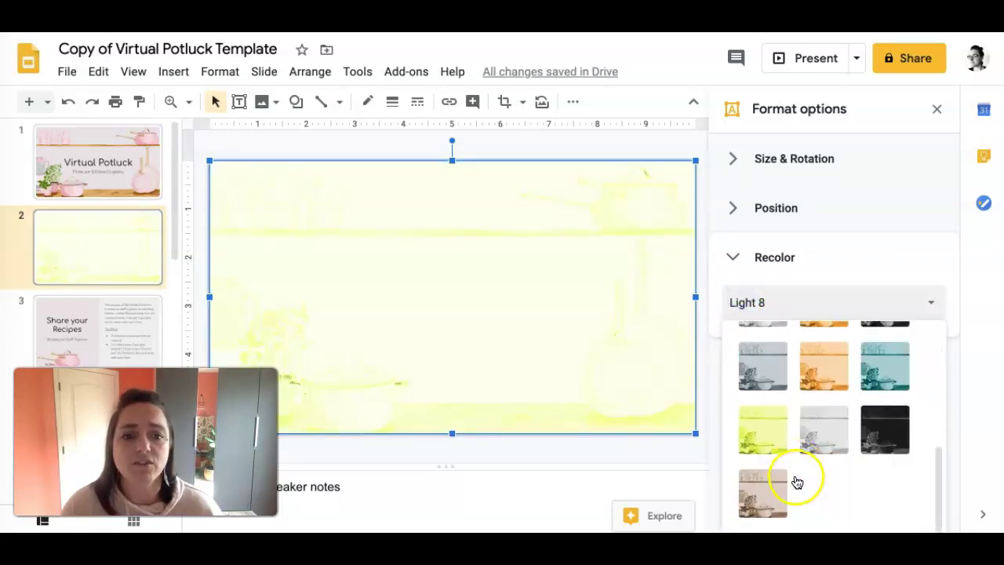
scroll(797, 435, "up", 2)
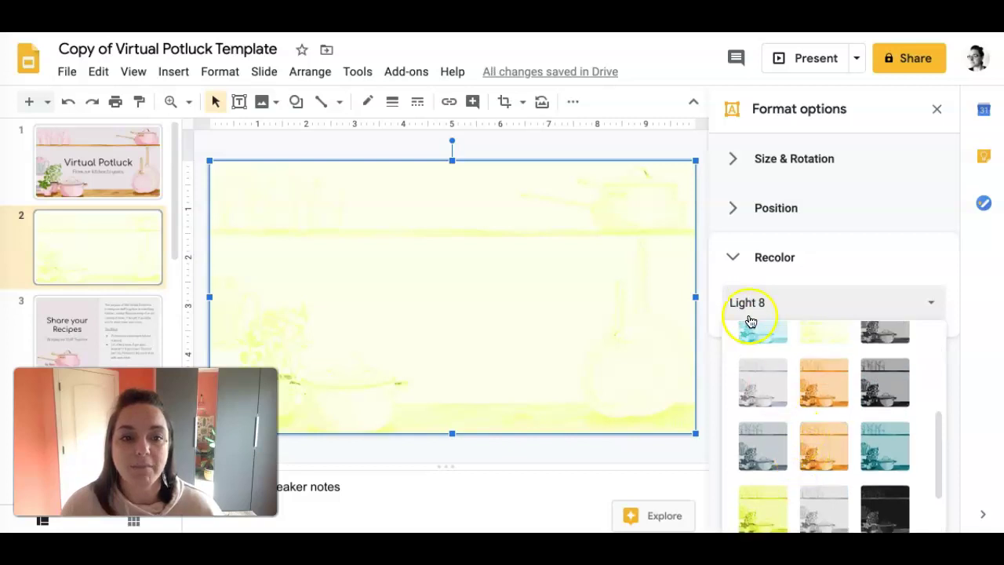
left_click(764, 337)
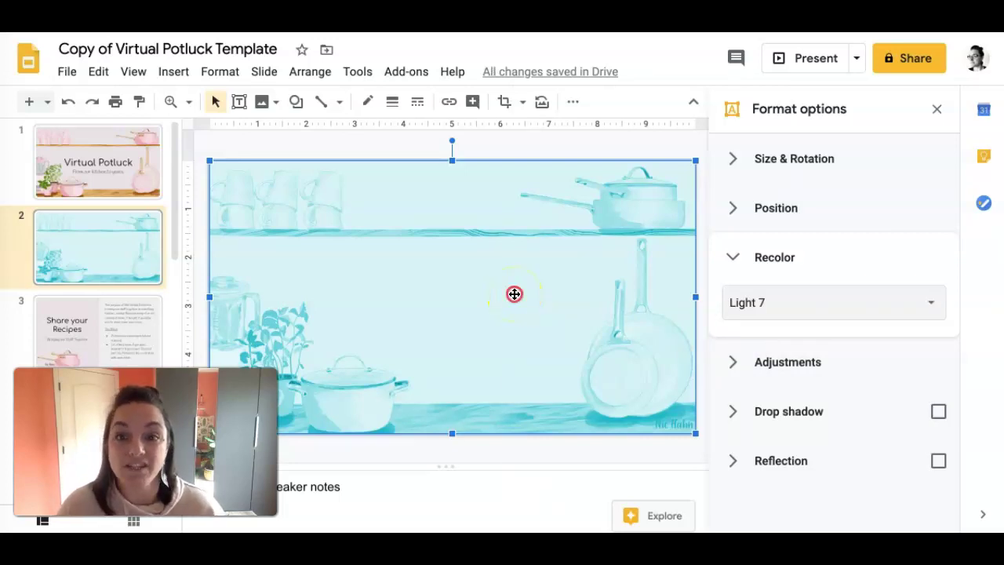
- Add slide 2's light-blue kitchen picture to the theme's Title slide layout, then return to slide 1
right_click(514, 294)
mouse_move(515, 300)
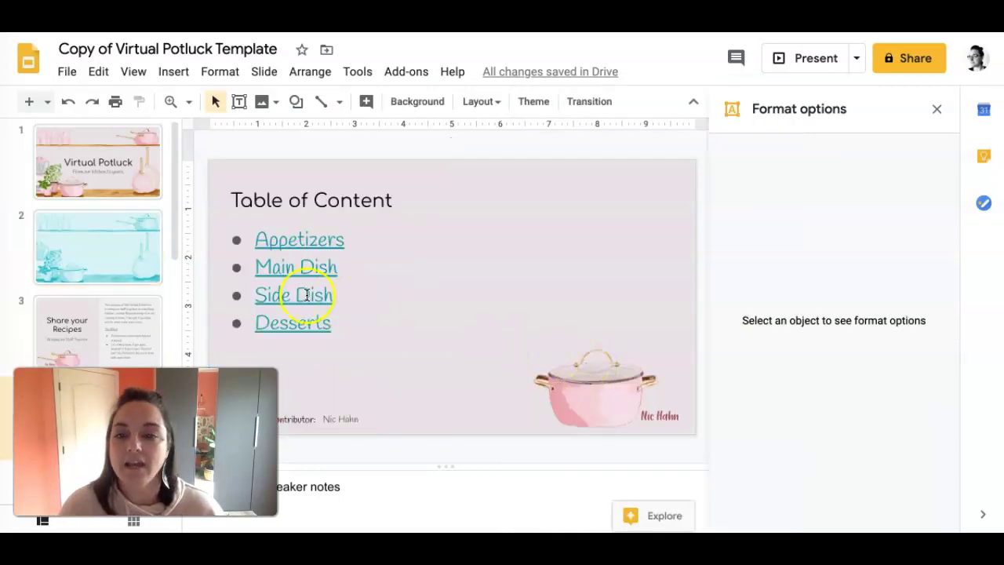
left_click(101, 256)
right_click(541, 261)
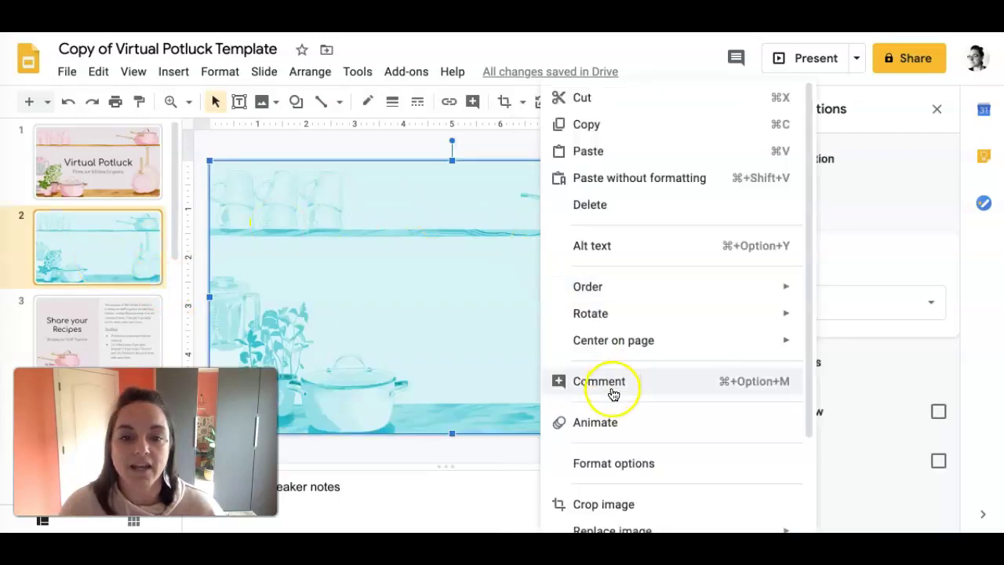
scroll(613, 396, "down", 3)
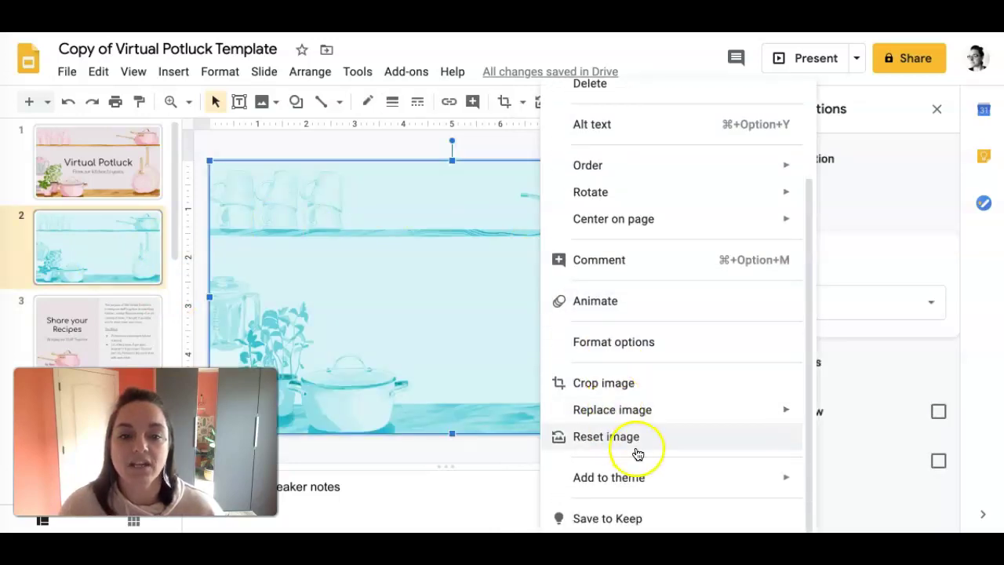
mouse_move(640, 486)
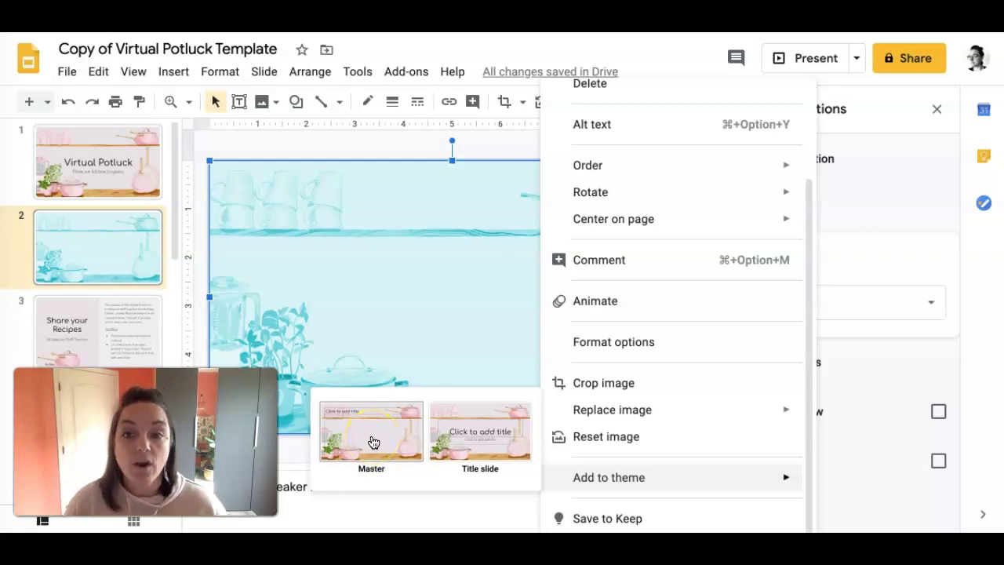
left_click(470, 437)
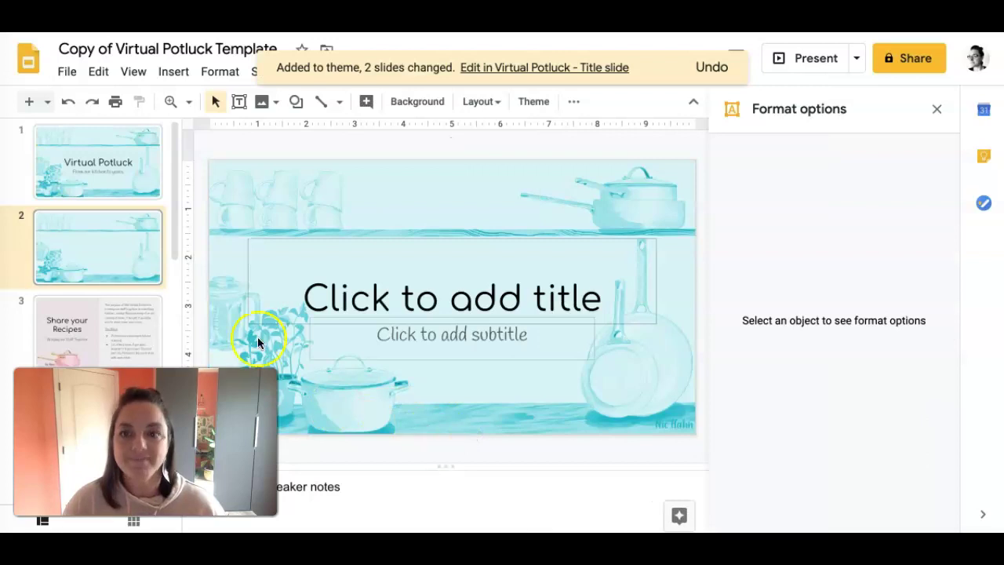
left_click(78, 173)
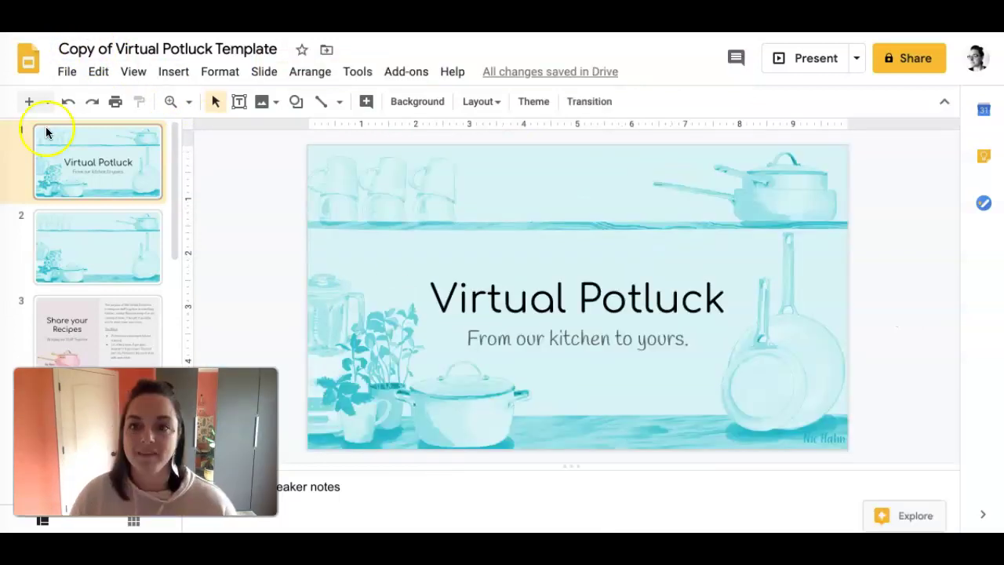
- Insert the yellow spoon picture from a 'transparent spoon' web search
left_click(174, 73)
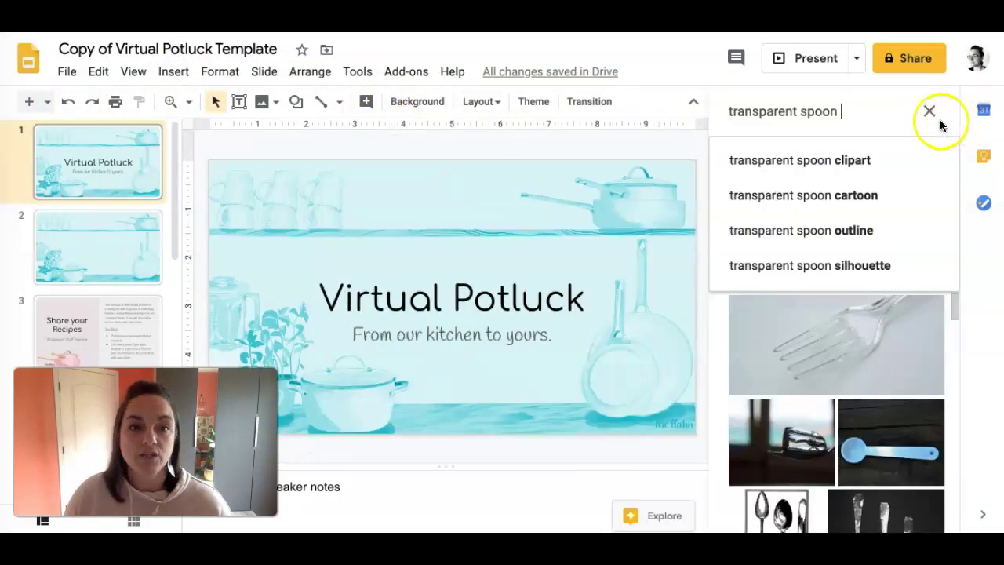
left_click(852, 111)
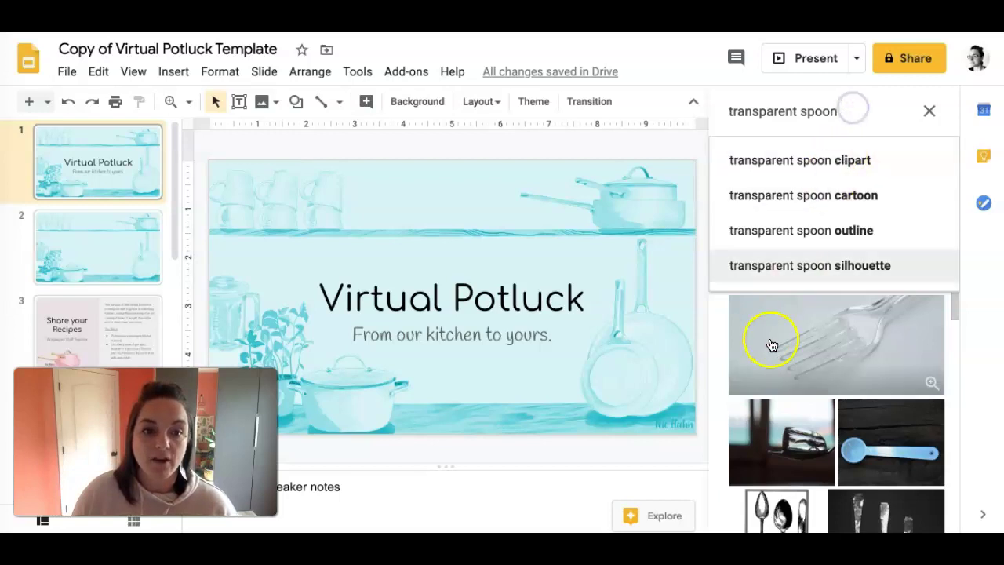
left_click(784, 376)
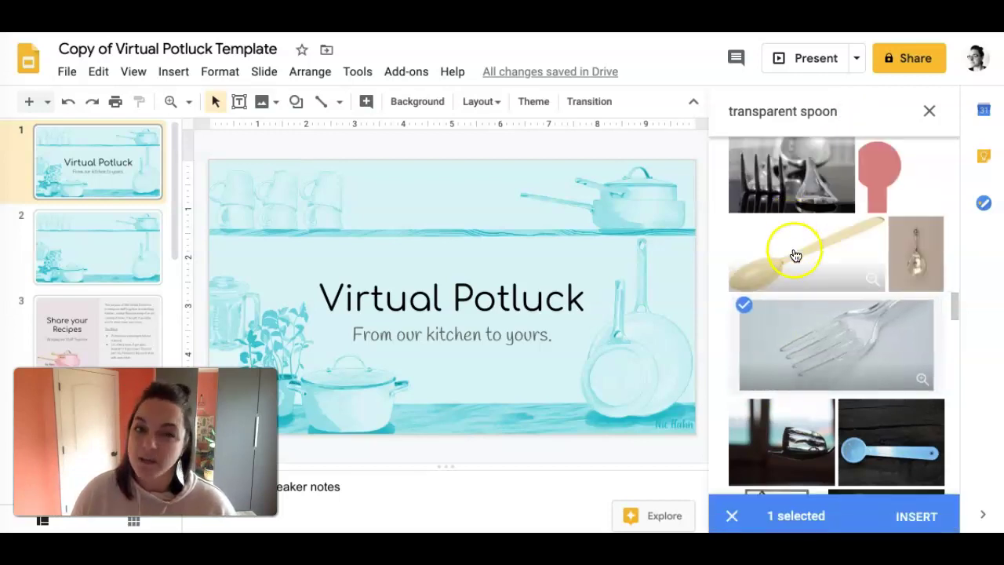
left_click(744, 307)
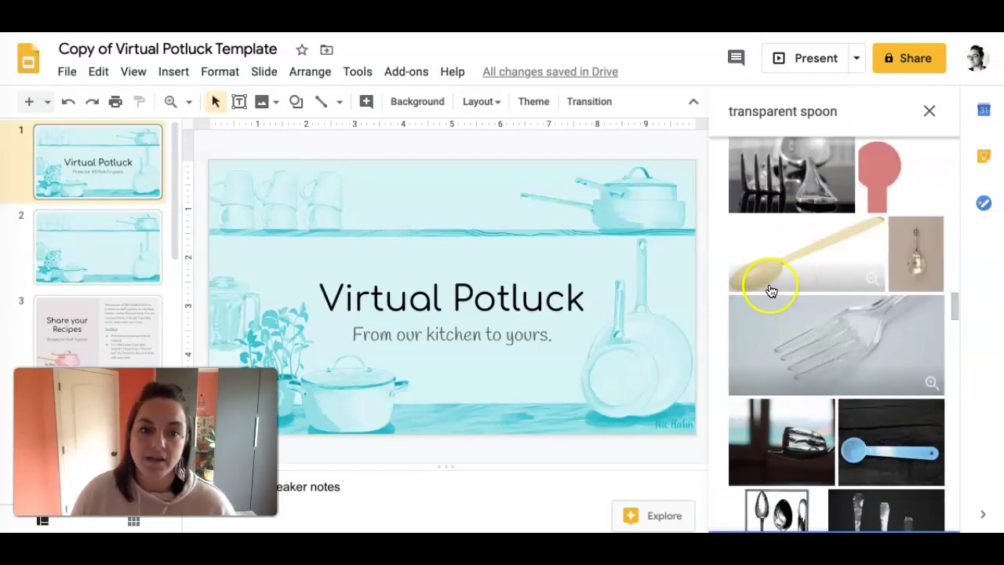
left_click(780, 263)
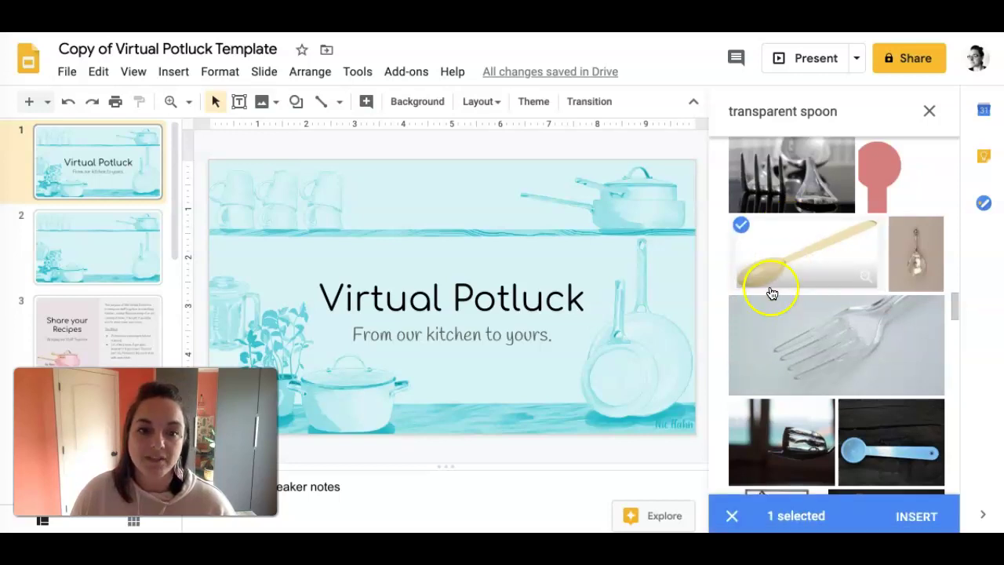
left_click(919, 519)
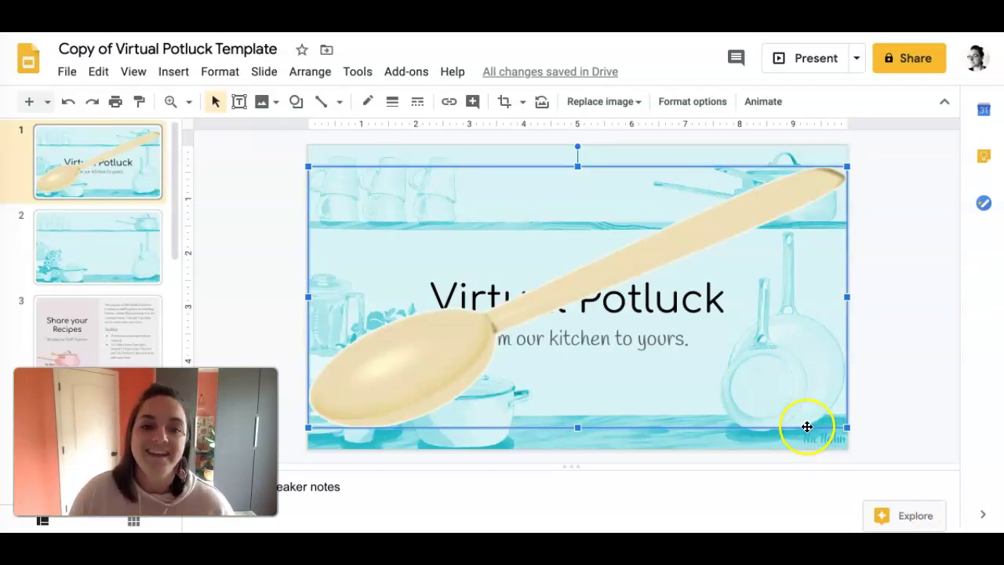
- Resize the spoon small, move it onto the counter below the subtitle, and rotate it about 30°
left_click_drag(847, 428, 444, 230)
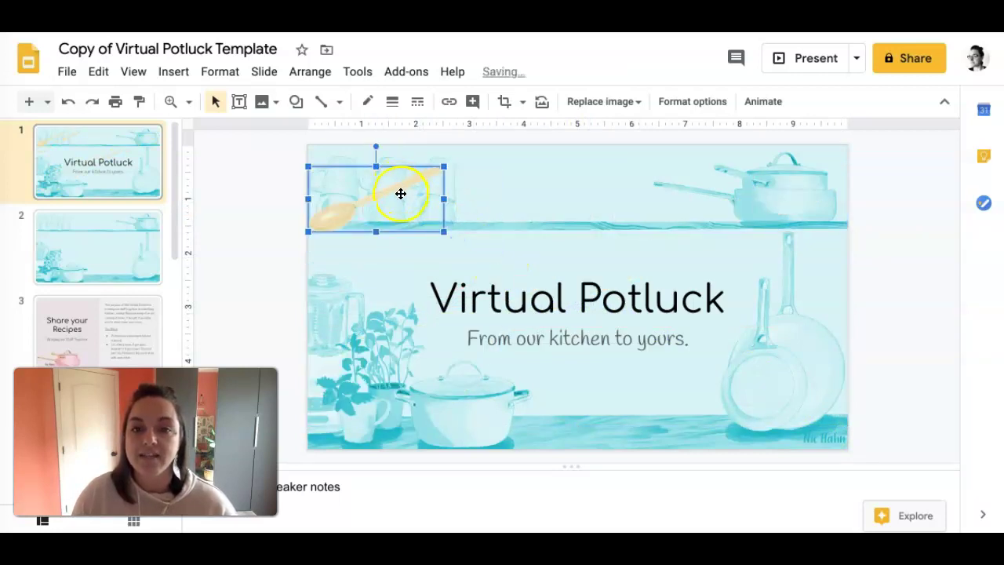
left_click_drag(398, 191, 622, 402)
left_click_drag(601, 359, 633, 431)
left_click_drag(600, 357, 603, 359)
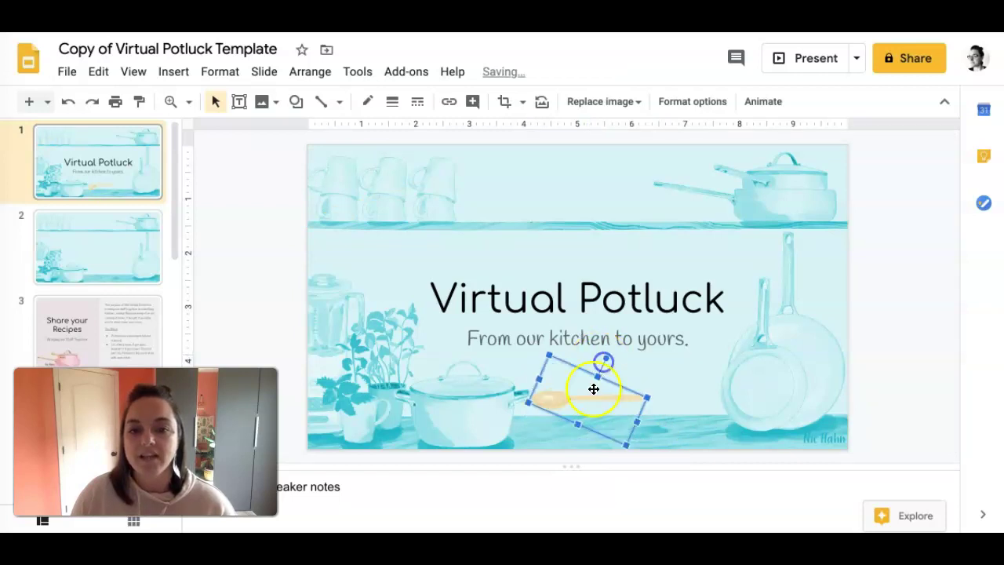
left_click_drag(589, 394, 591, 419)
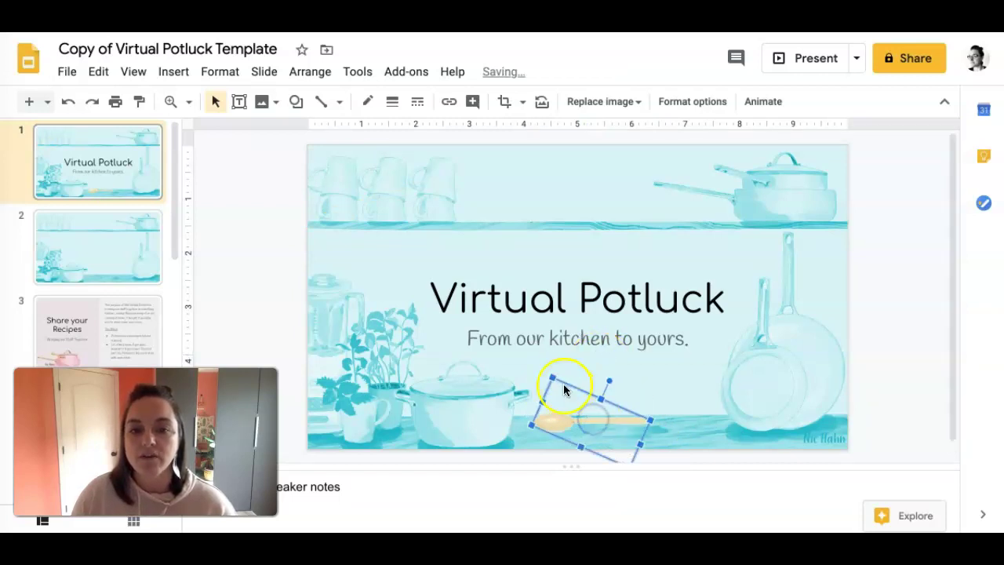
left_click_drag(610, 380, 604, 376)
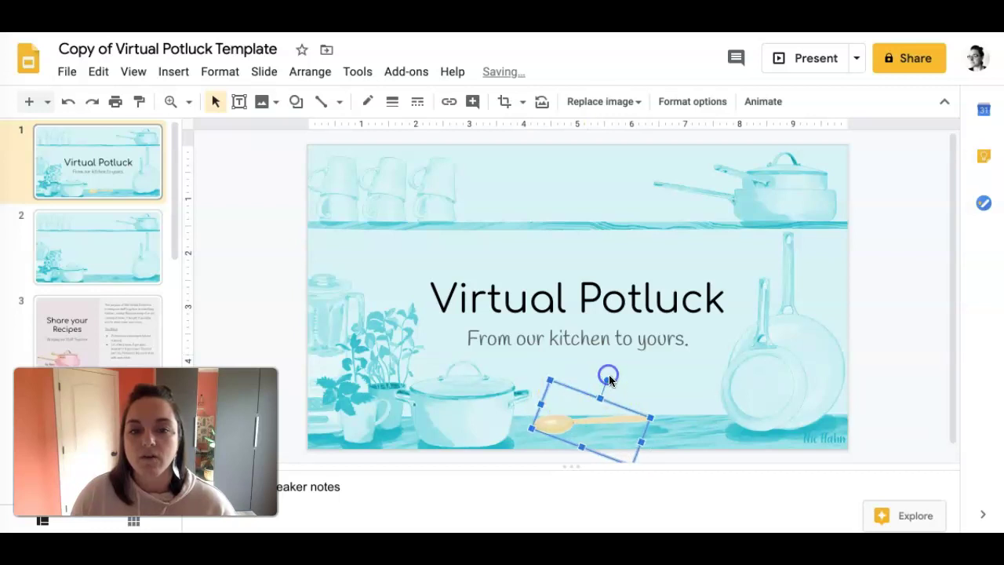
left_click_drag(592, 415, 578, 422)
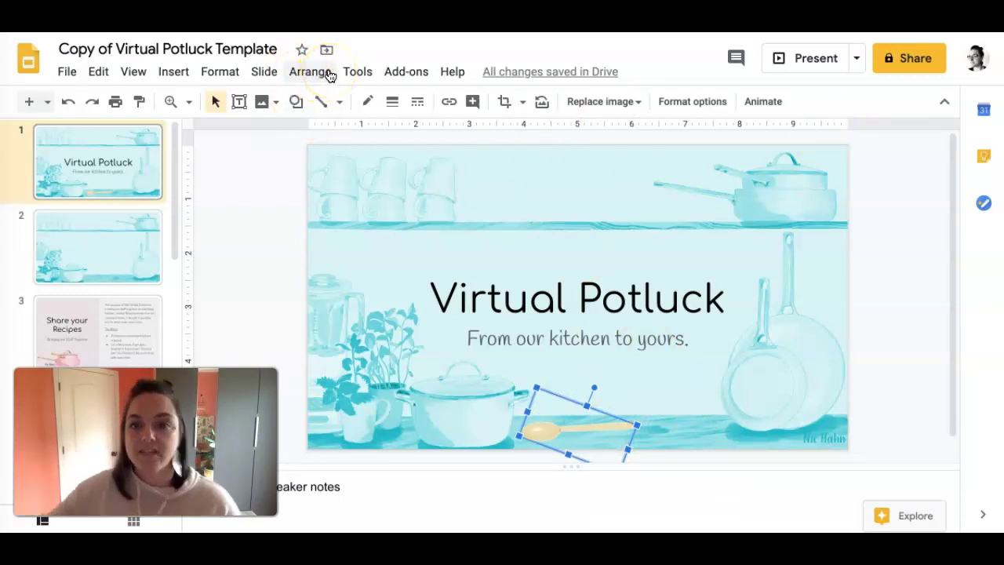
- Try the Light 6 recolor on the spoon, then apply Dark 6 for an orange tint
left_click(682, 103)
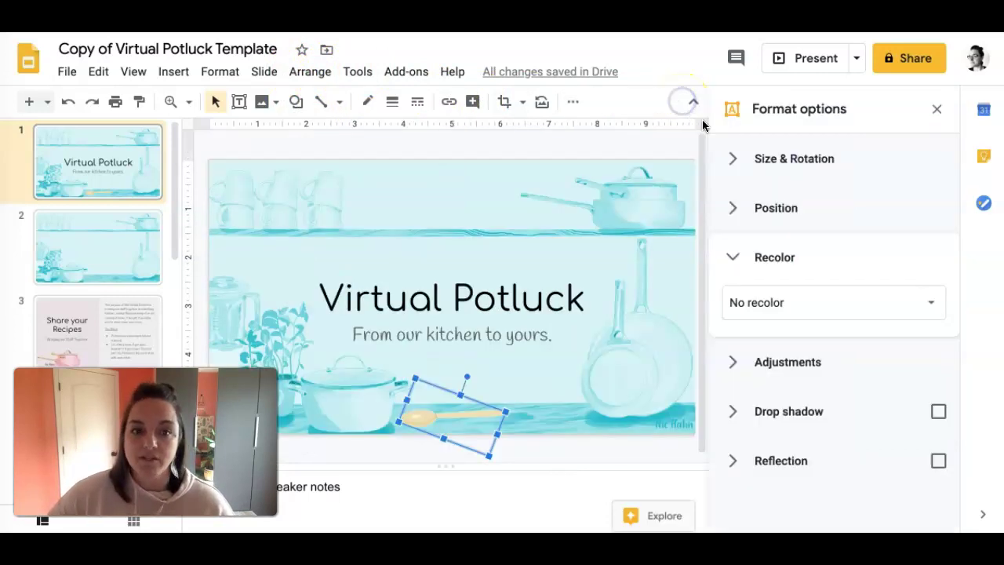
left_click(753, 259)
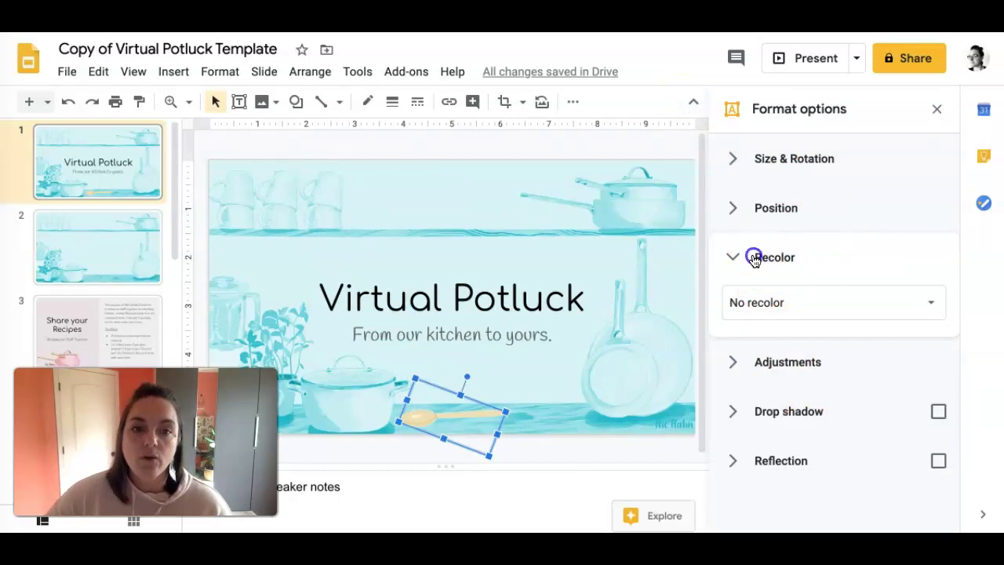
left_click(754, 258)
left_click(759, 306)
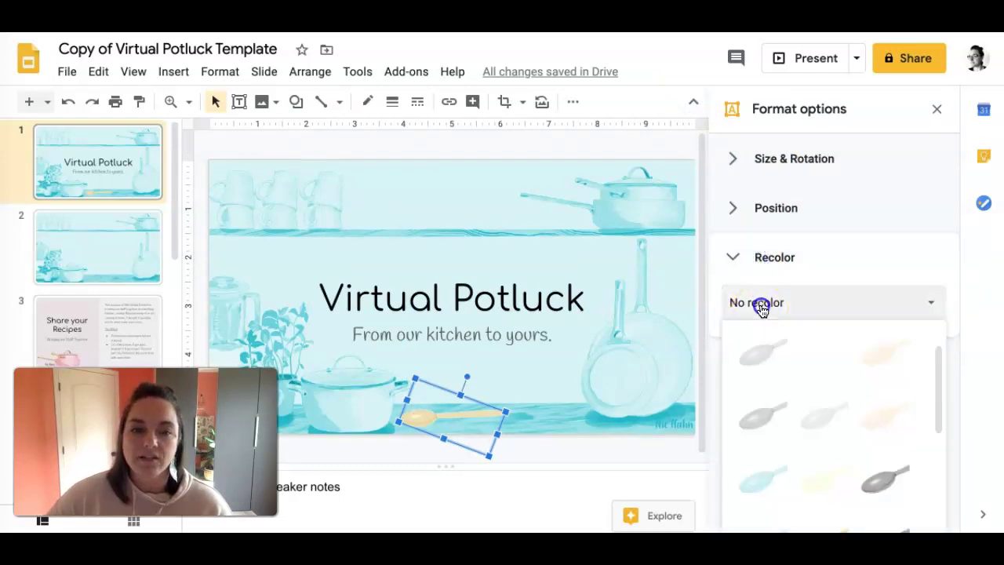
left_click(867, 366)
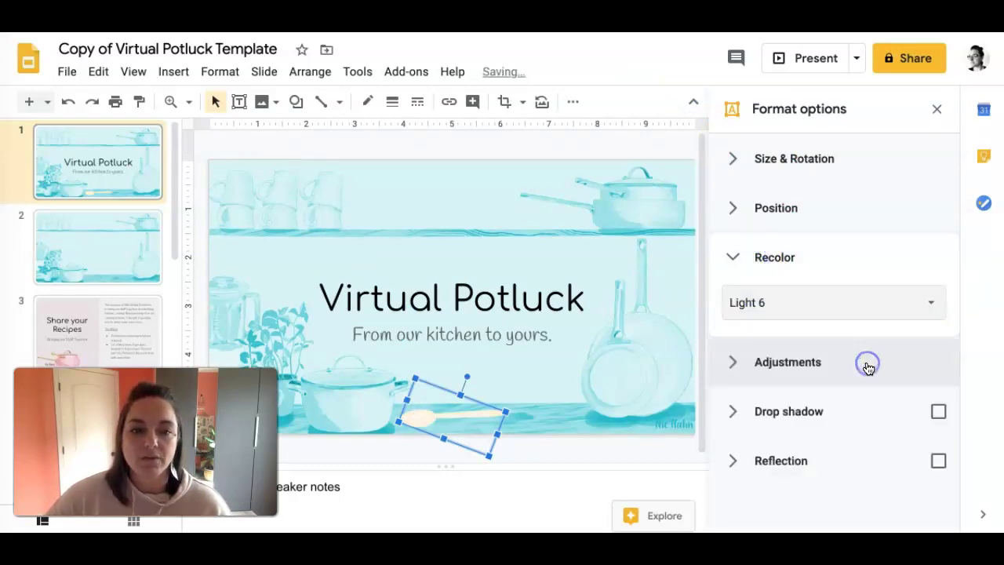
left_click(809, 291)
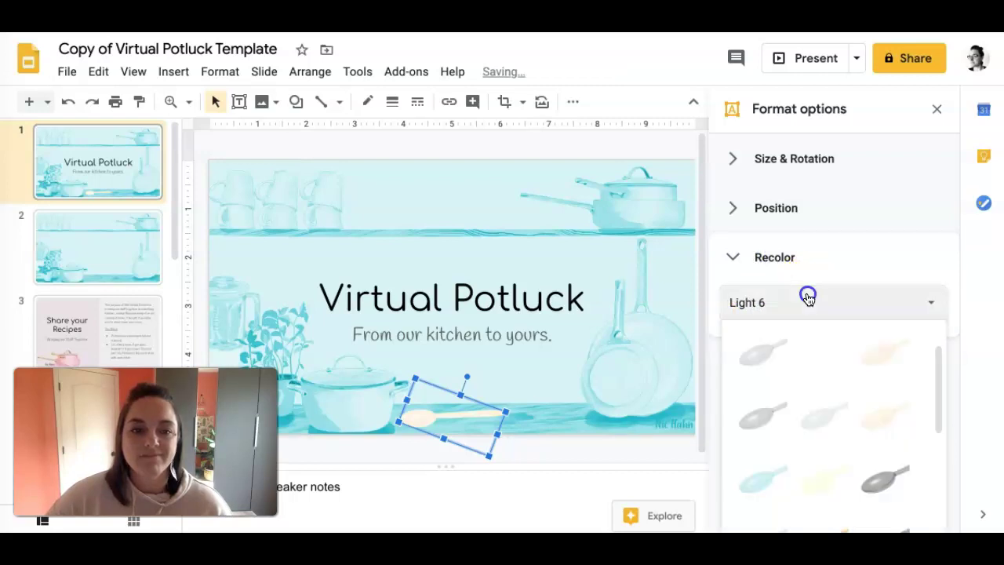
scroll(830, 455, "down", 3)
left_click(831, 436)
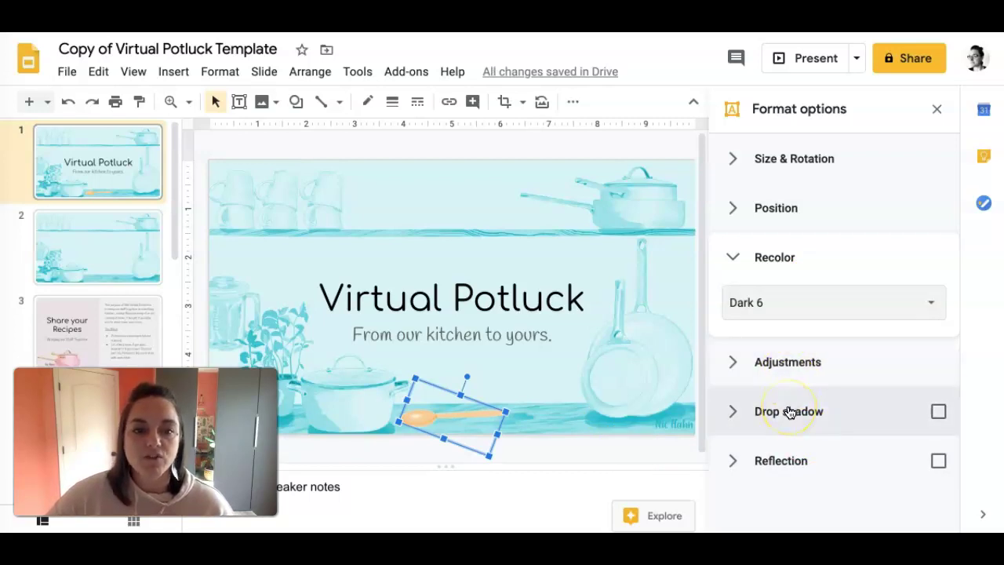
- Turn on the spoon's drop shadow and set its angle, distance 15 and blur radius 10
left_click(789, 411)
scroll(820, 466, "down", 2)
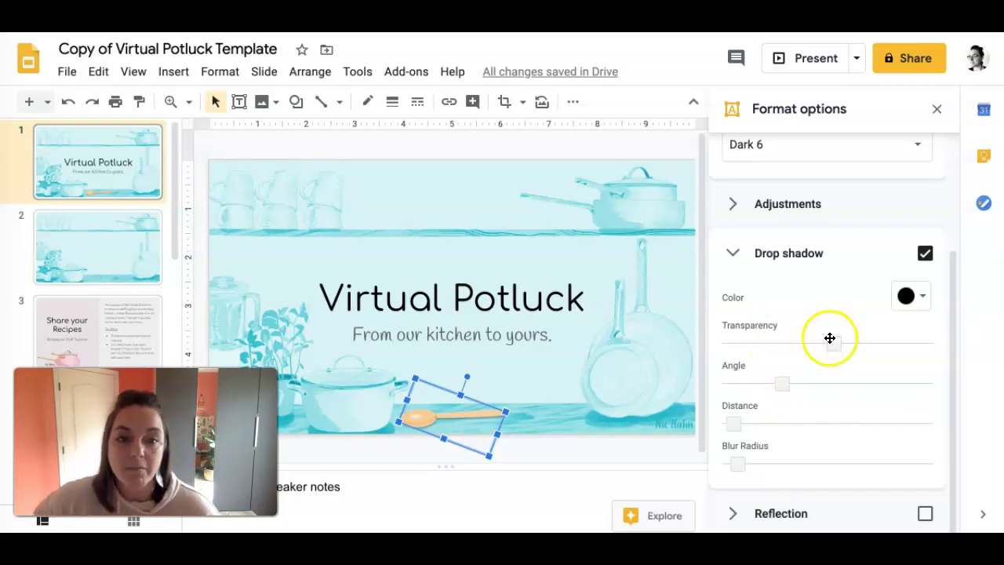
left_click_drag(778, 385, 927, 372)
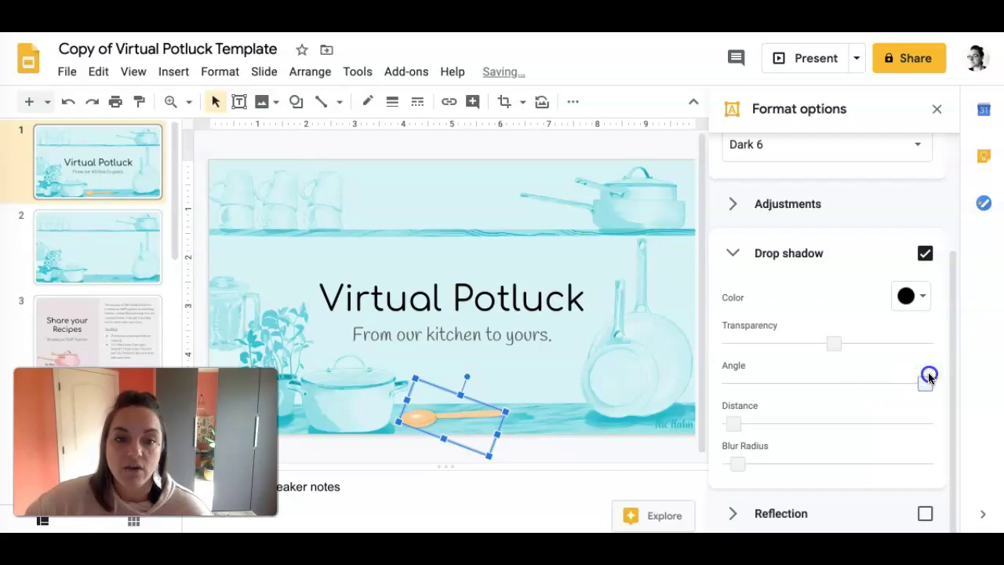
left_click_drag(867, 384, 744, 387)
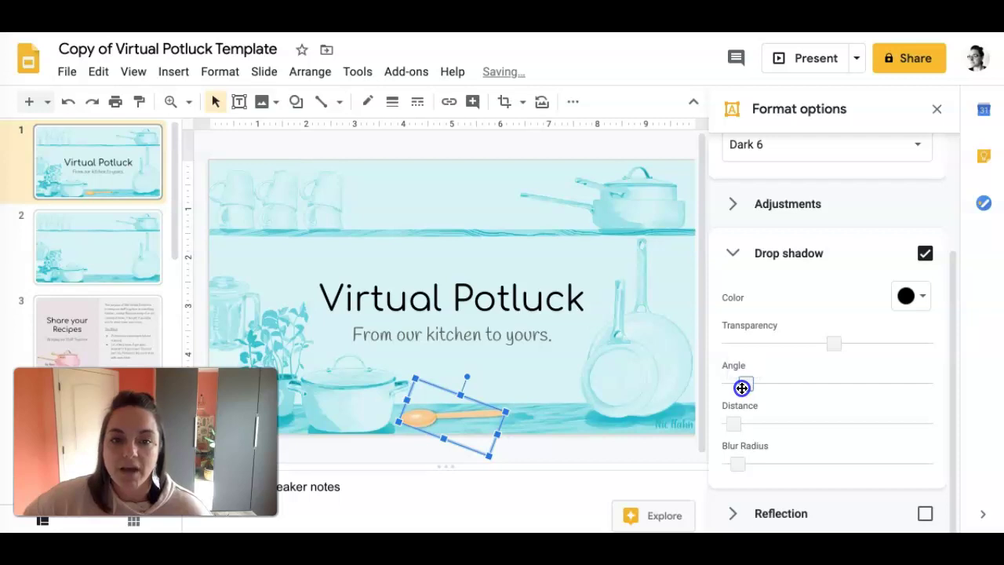
left_click_drag(735, 423, 856, 416)
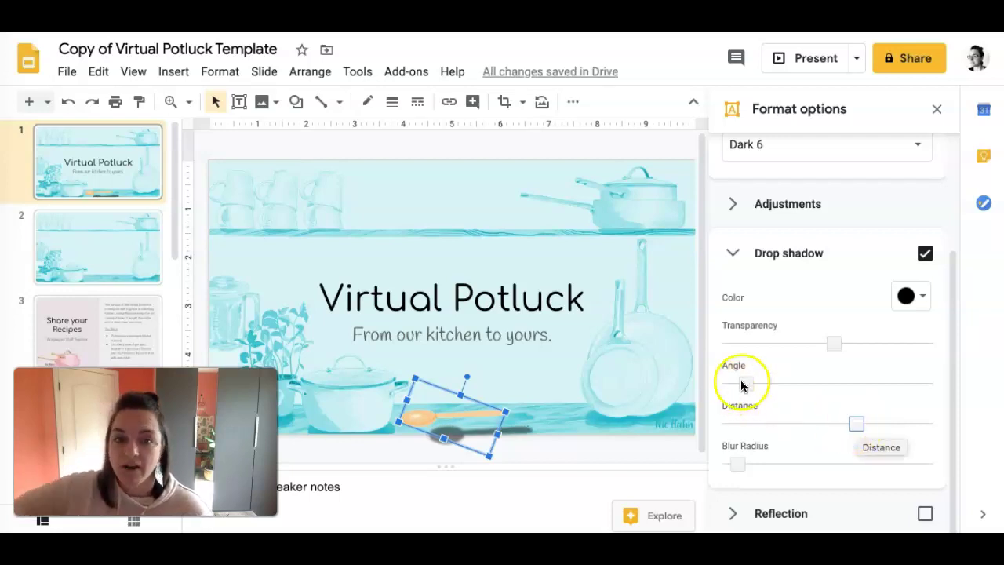
mouse_move(743, 382)
left_mouse_down()
mouse_move(809, 383)
mouse_move(728, 383)
mouse_move(739, 384)
left_mouse_up()
left_click_drag(853, 423, 754, 419)
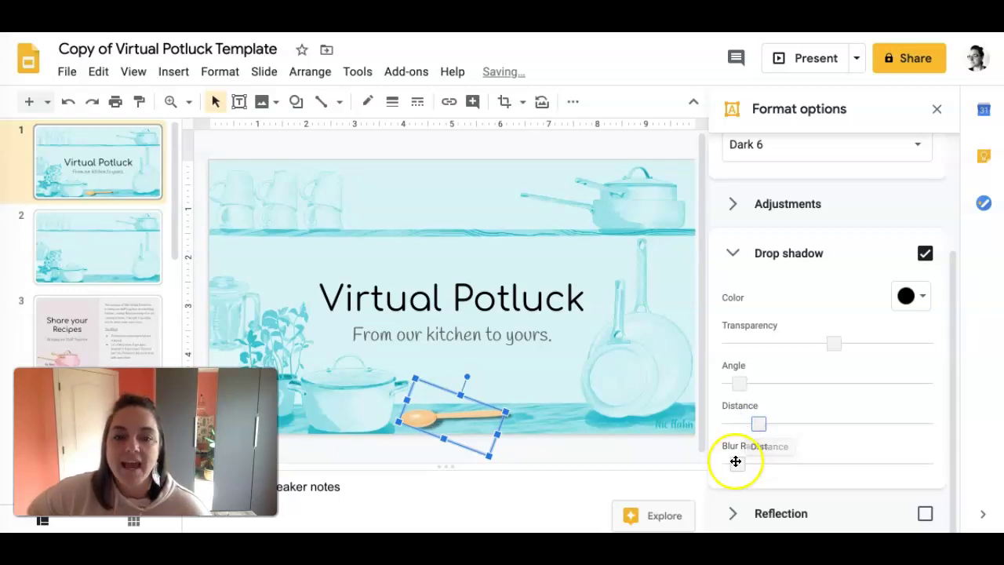
left_click_drag(736, 462, 758, 458)
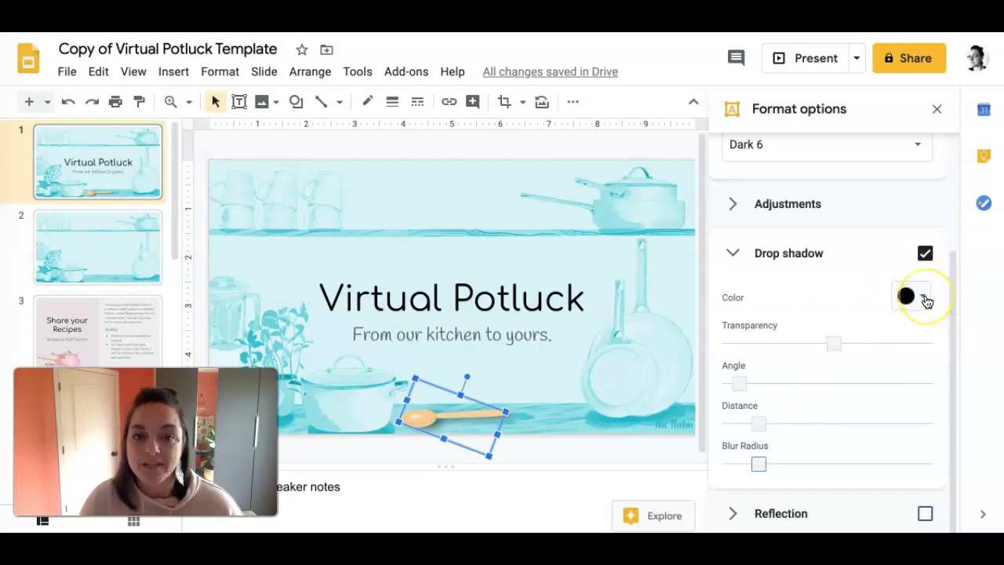
- Give the spoon's shadow the teal theme swatch and 25% transparency
left_click(925, 298)
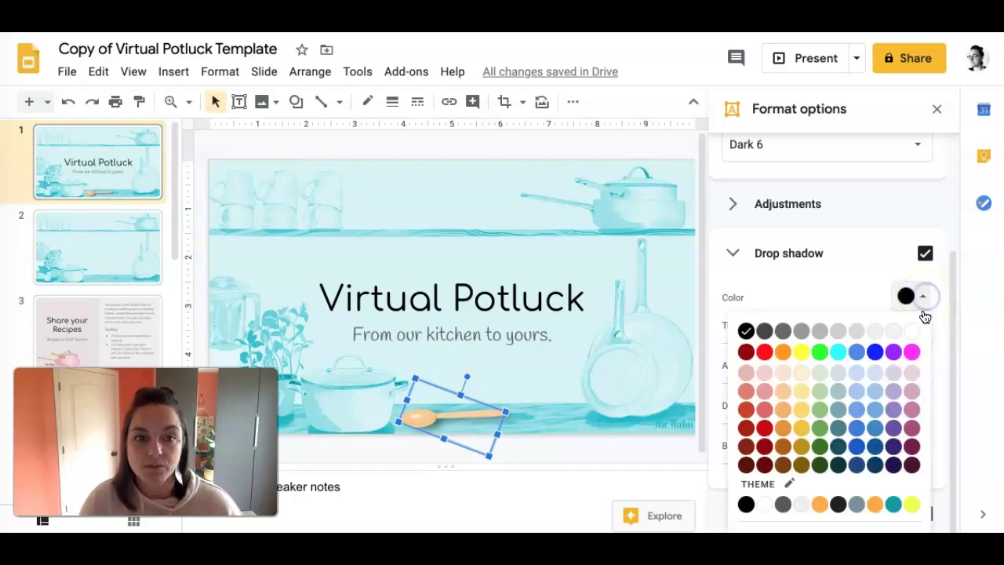
left_click(876, 428)
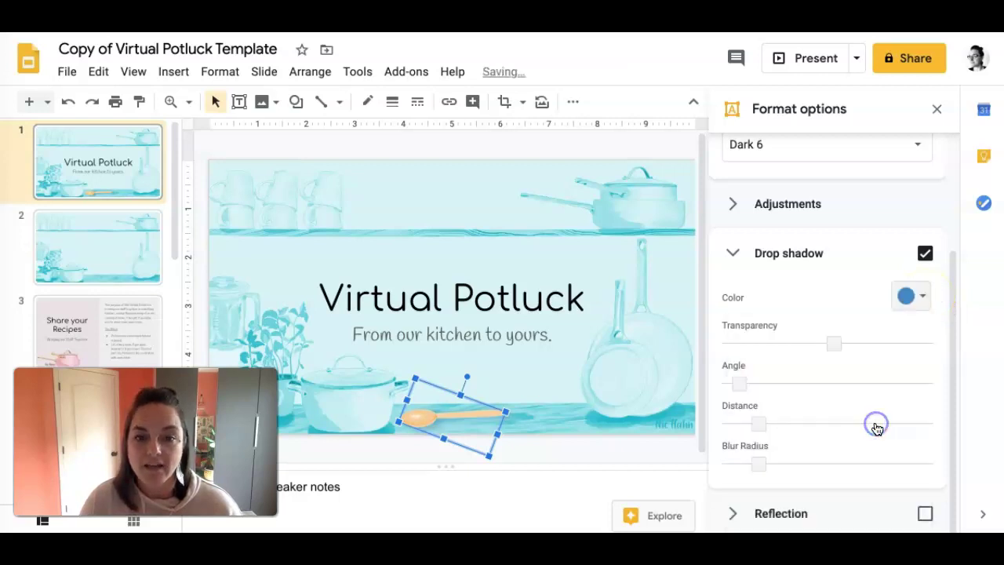
left_click(912, 295)
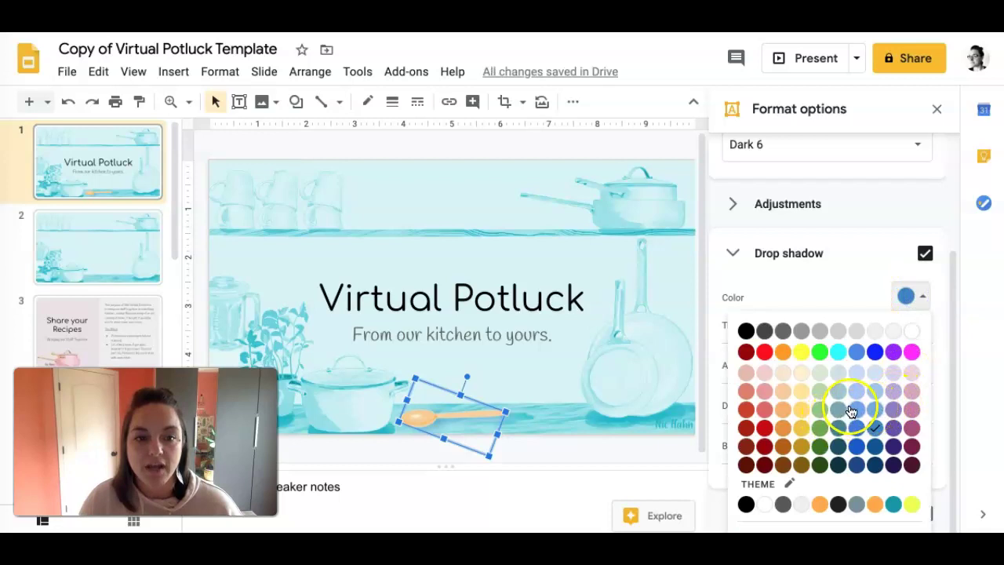
left_click(894, 504)
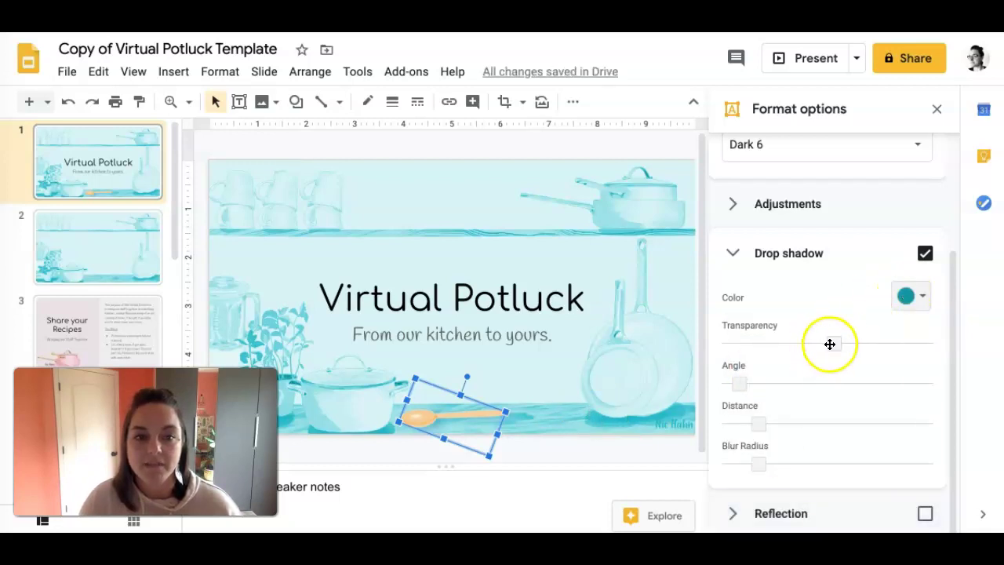
left_click_drag(829, 342, 706, 350)
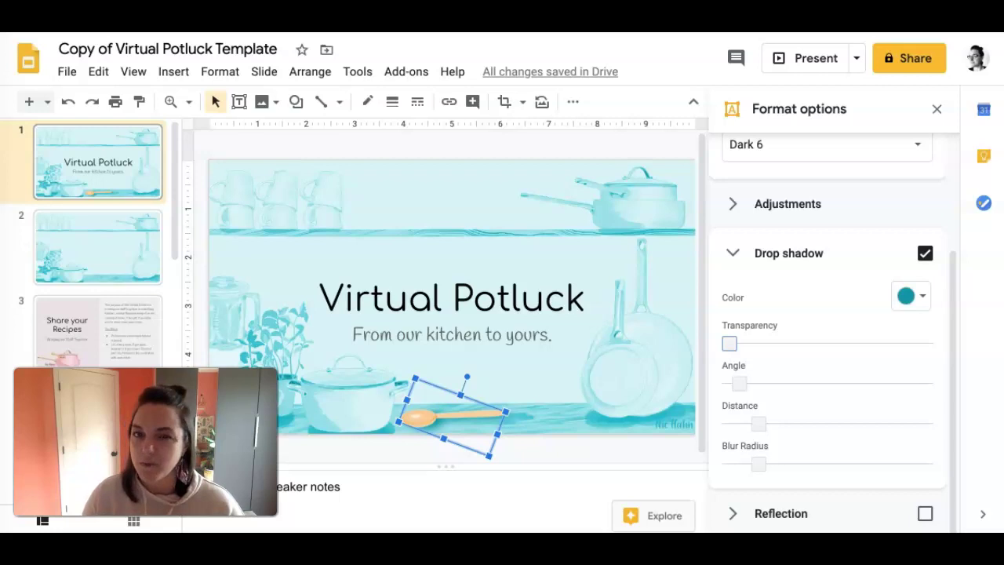
- Insert the orange watercolour texture image found by a web search for 'orange pattern'
key("Escape")
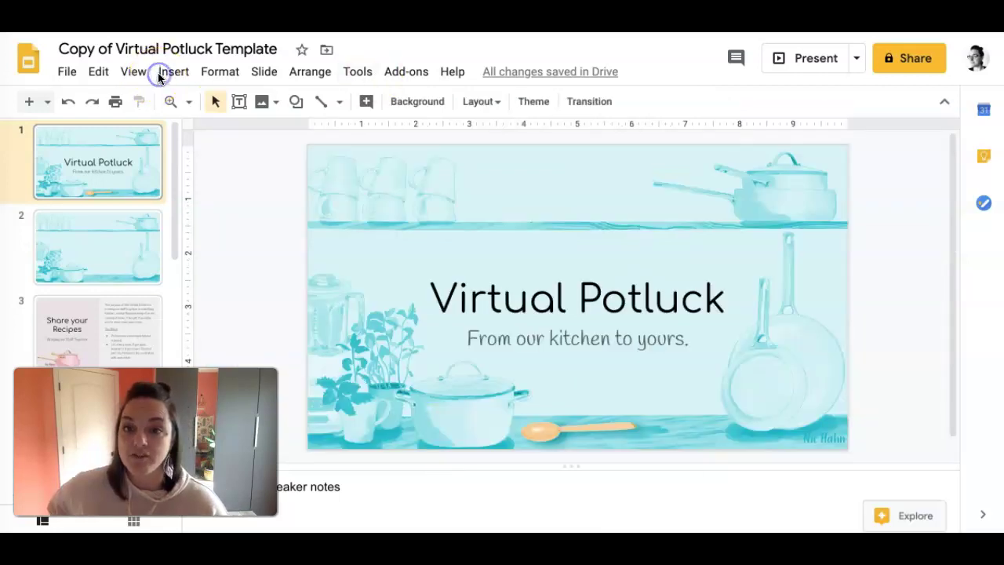
left_click(164, 75)
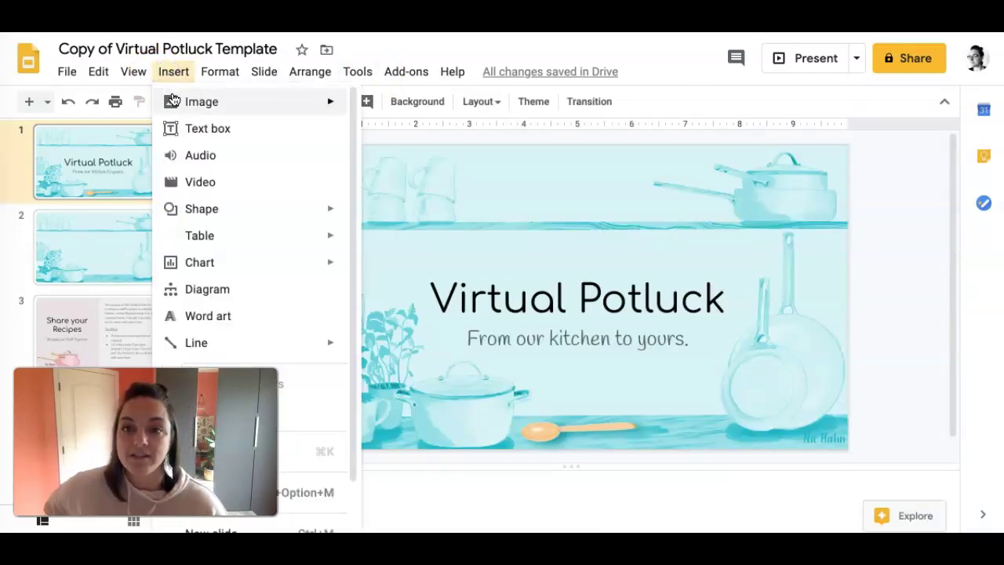
mouse_move(321, 102)
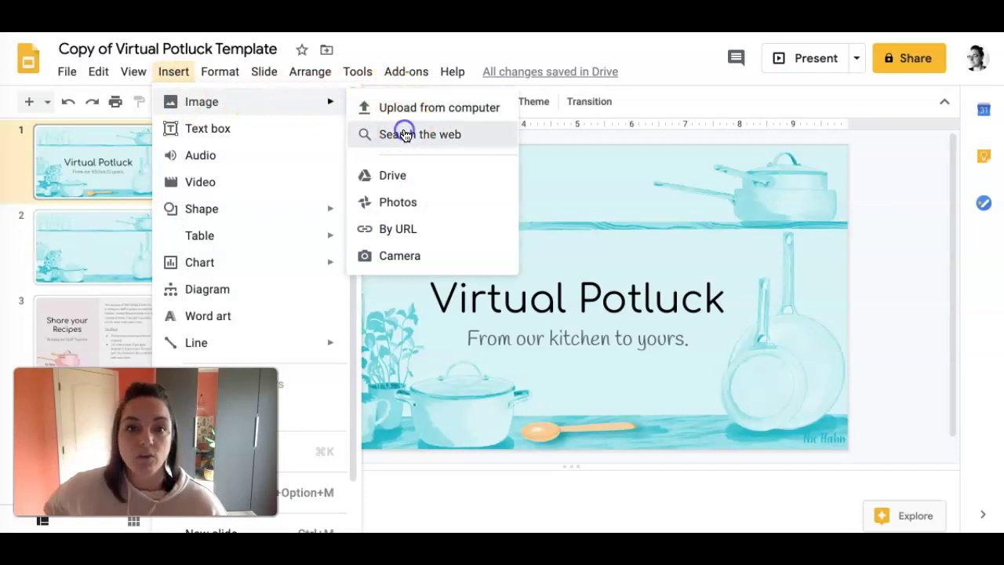
left_click(398, 130)
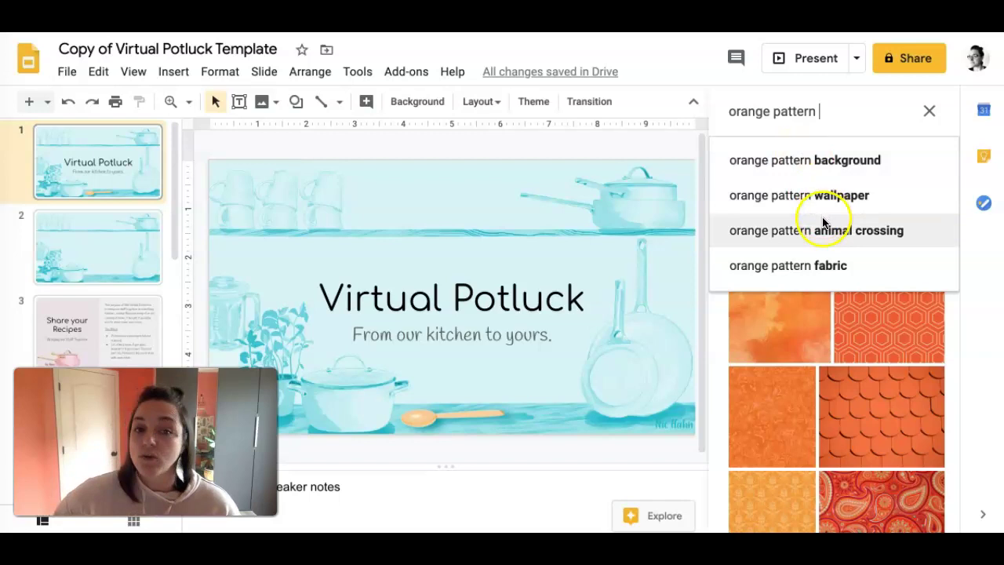
left_click(790, 337)
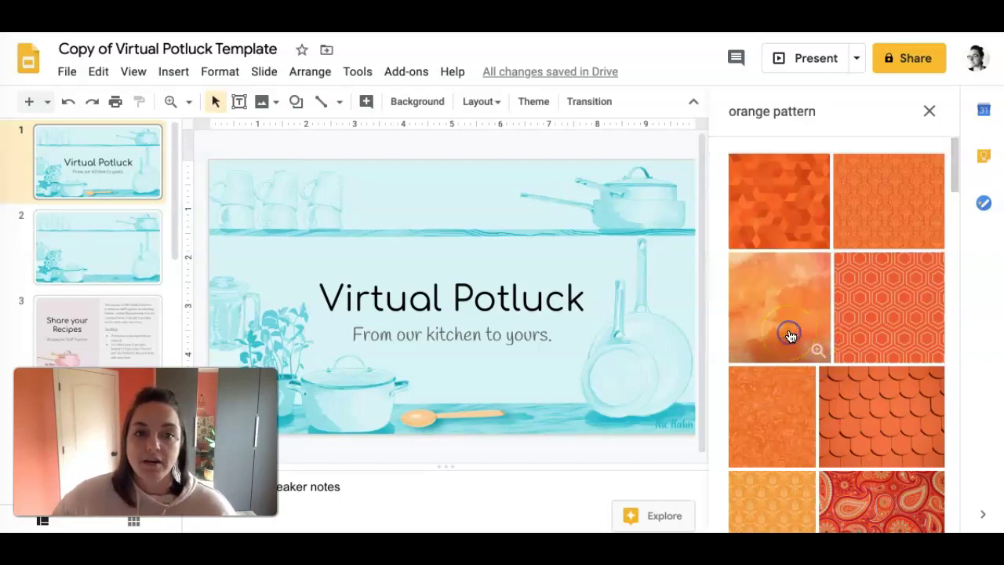
left_click(791, 337)
left_click(922, 494)
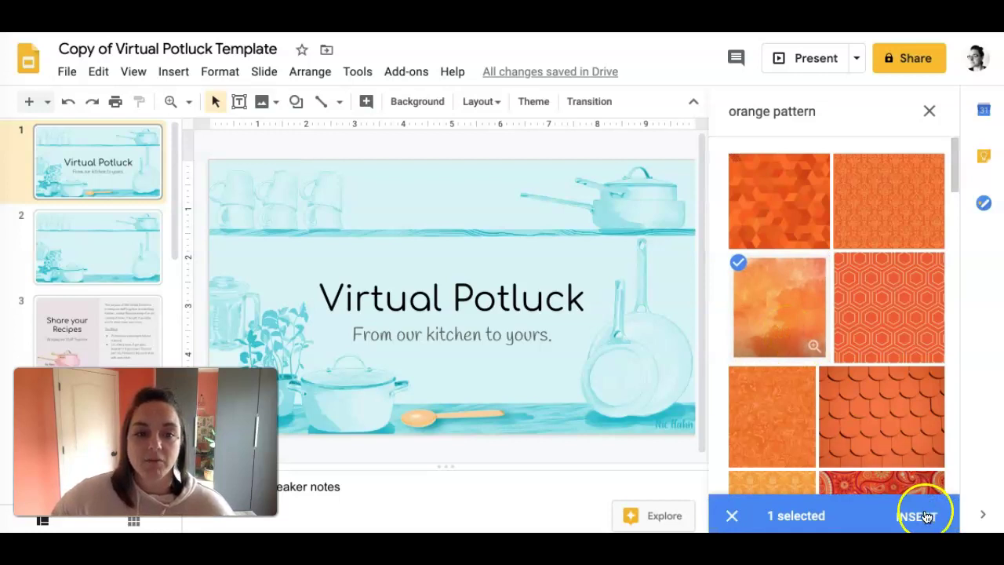
left_click(926, 516)
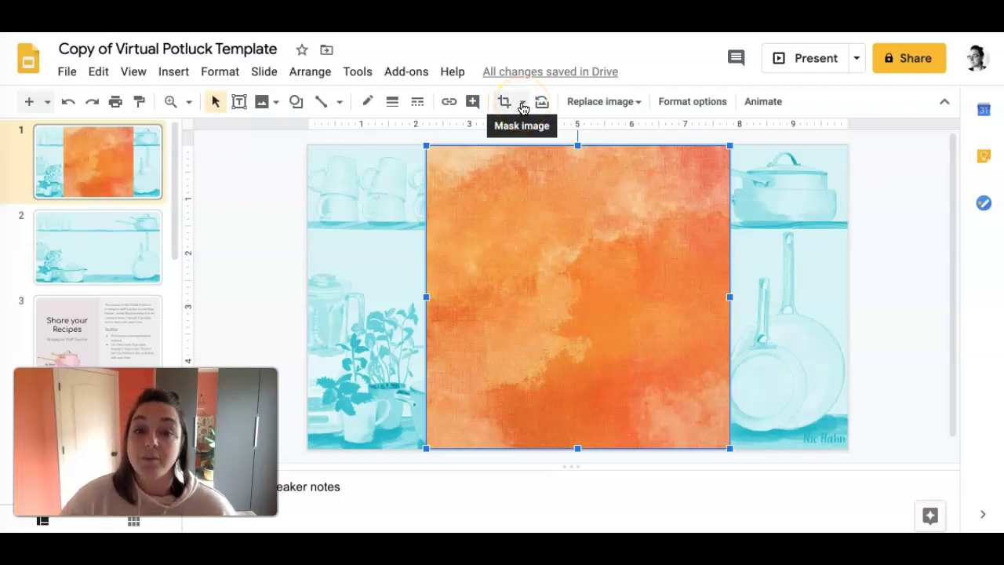
- Mask the orange watercolour image into the Right Arrow shape from the Arrows category
left_click(523, 103)
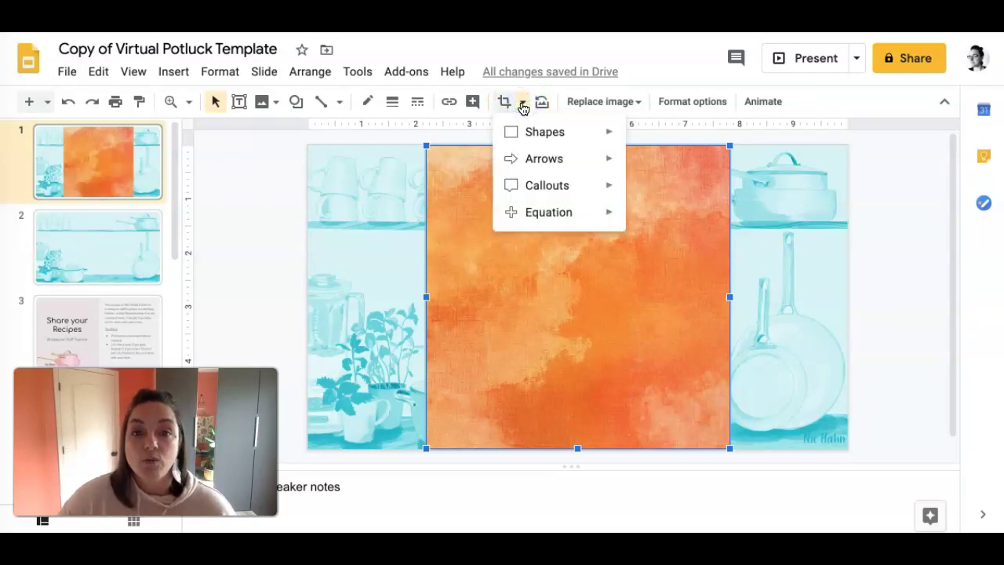
mouse_move(539, 160)
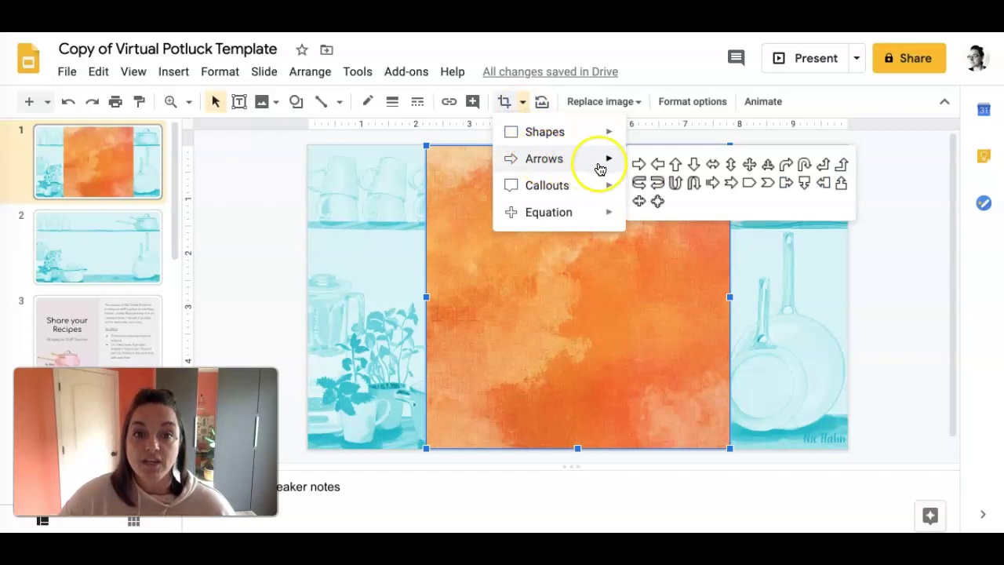
left_click(641, 165)
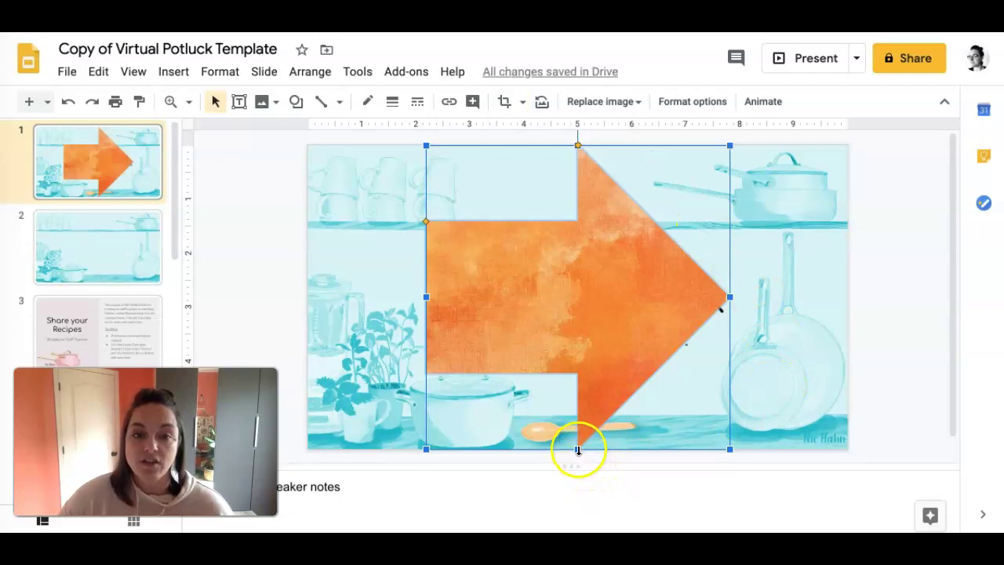
- Shrink the orange arrow and move it down onto the Virtual Potluck title
left_click_drag(578, 447, 601, 217)
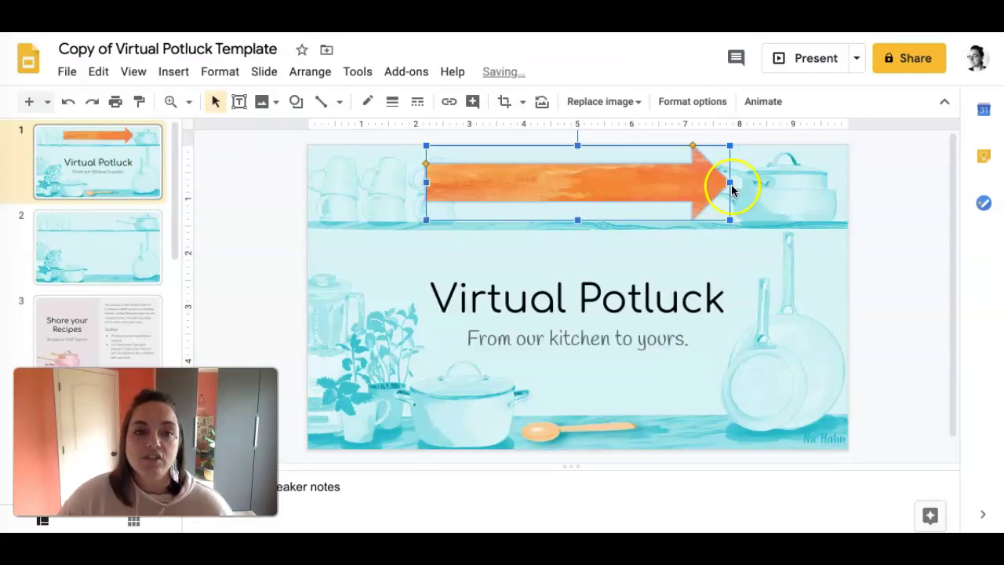
left_click_drag(729, 222, 461, 201)
left_click_drag(531, 175, 462, 276)
left_click(472, 226)
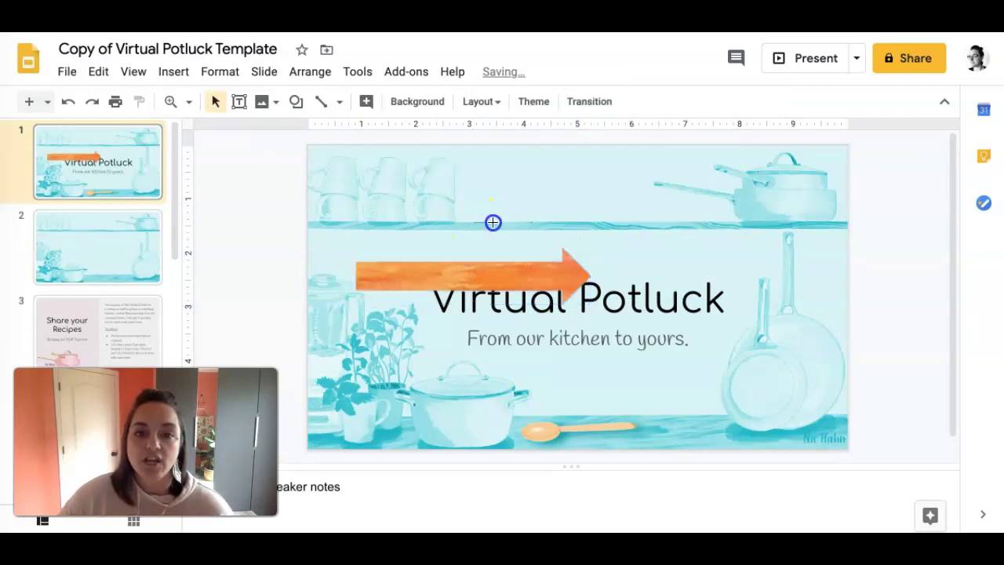
- Tilt the arrow diagonally downward and position it above-left of the title
left_click(461, 283)
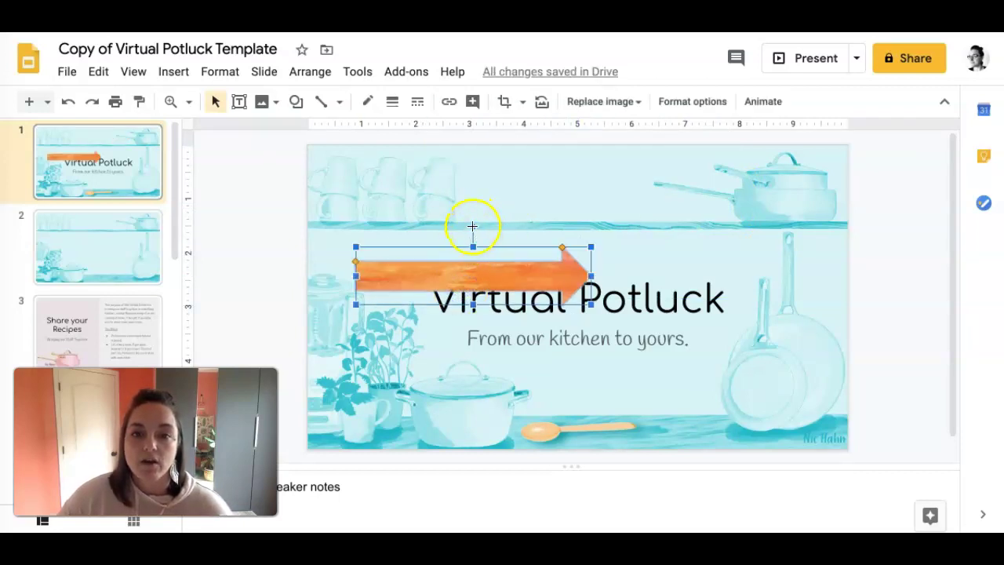
left_click_drag(472, 227, 504, 236)
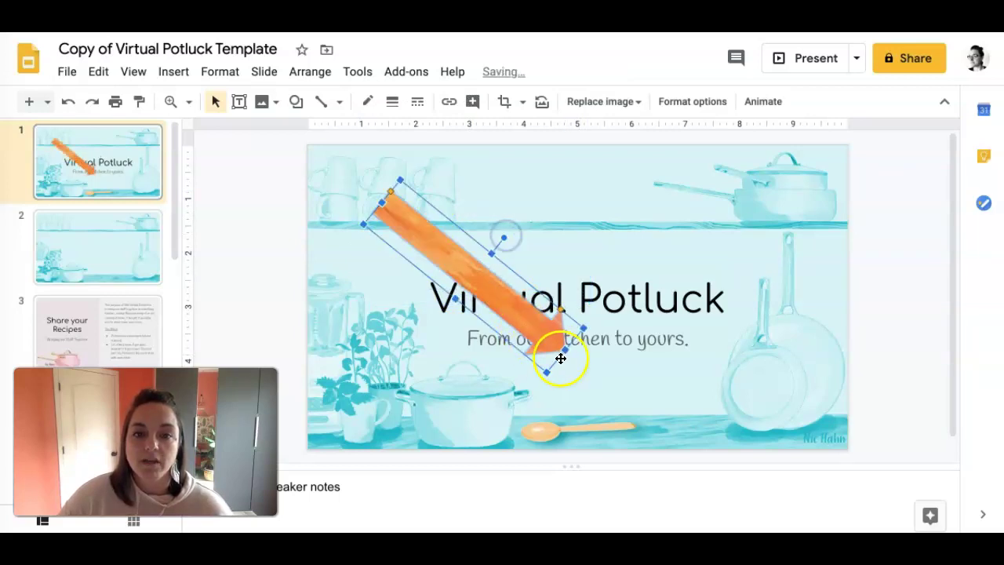
left_click_drag(455, 291, 416, 248)
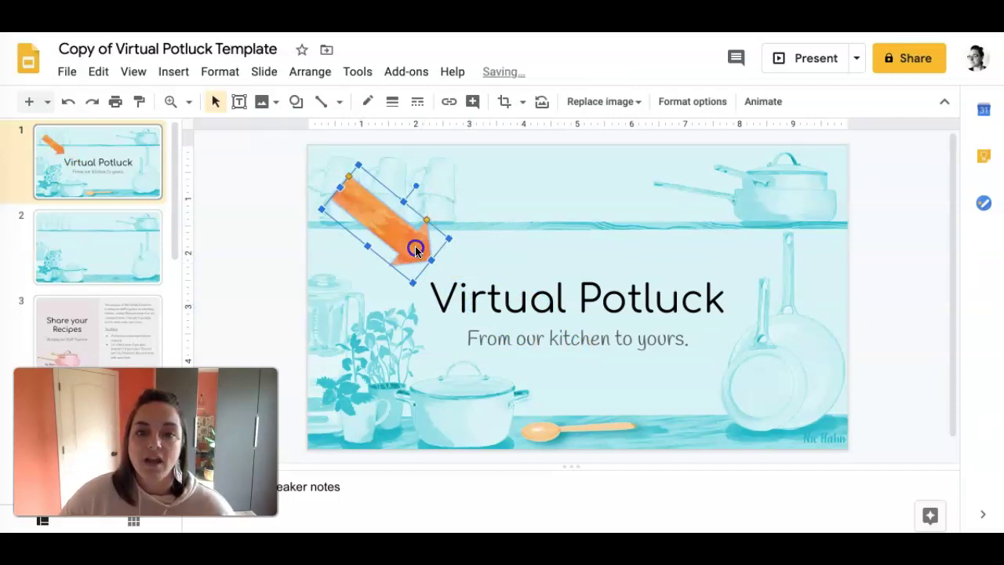
left_click(441, 376)
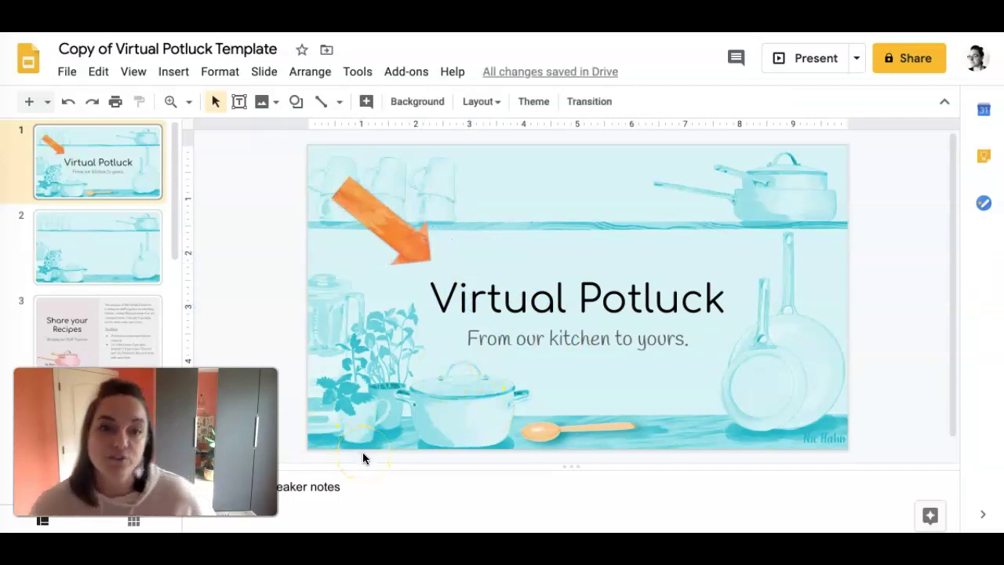